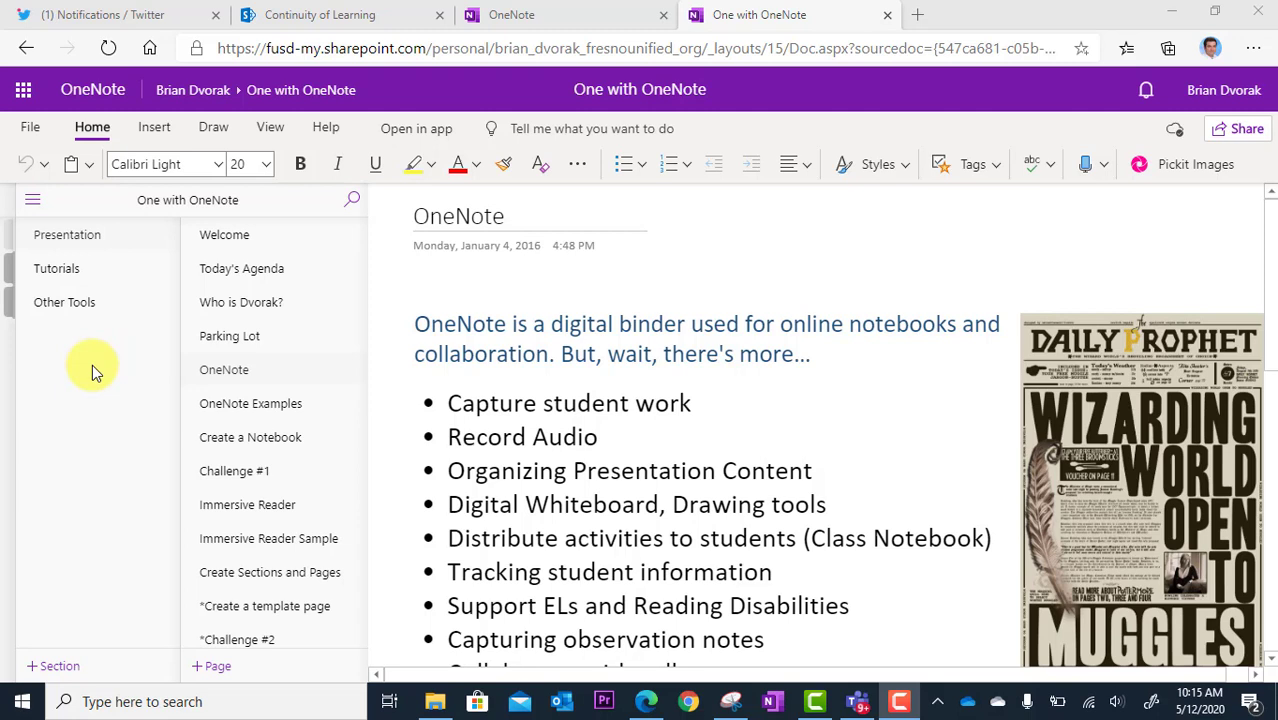
- Show the View ribbon commands for the 'One with OneNote' page
left_click(272, 130)
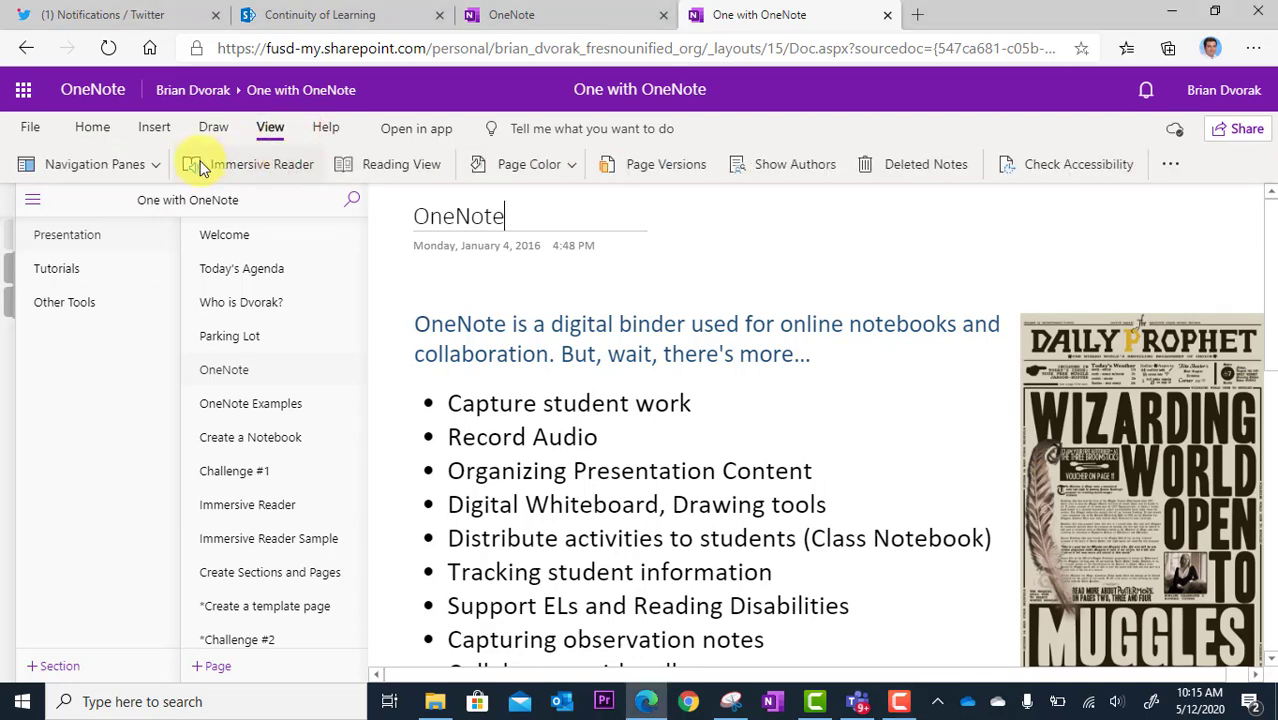
- Open the page in Immersive Reader, play and pause the read-aloud, and check the voice settings
left_click(293, 164)
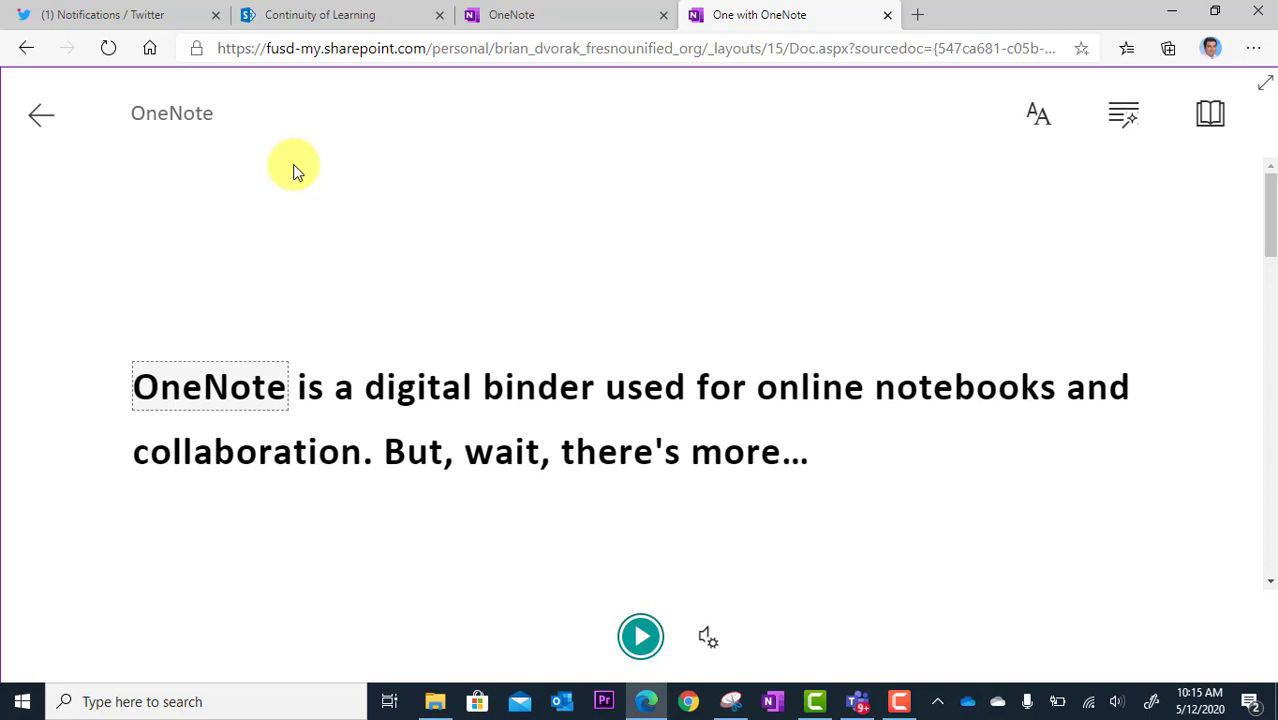
left_click(641, 637)
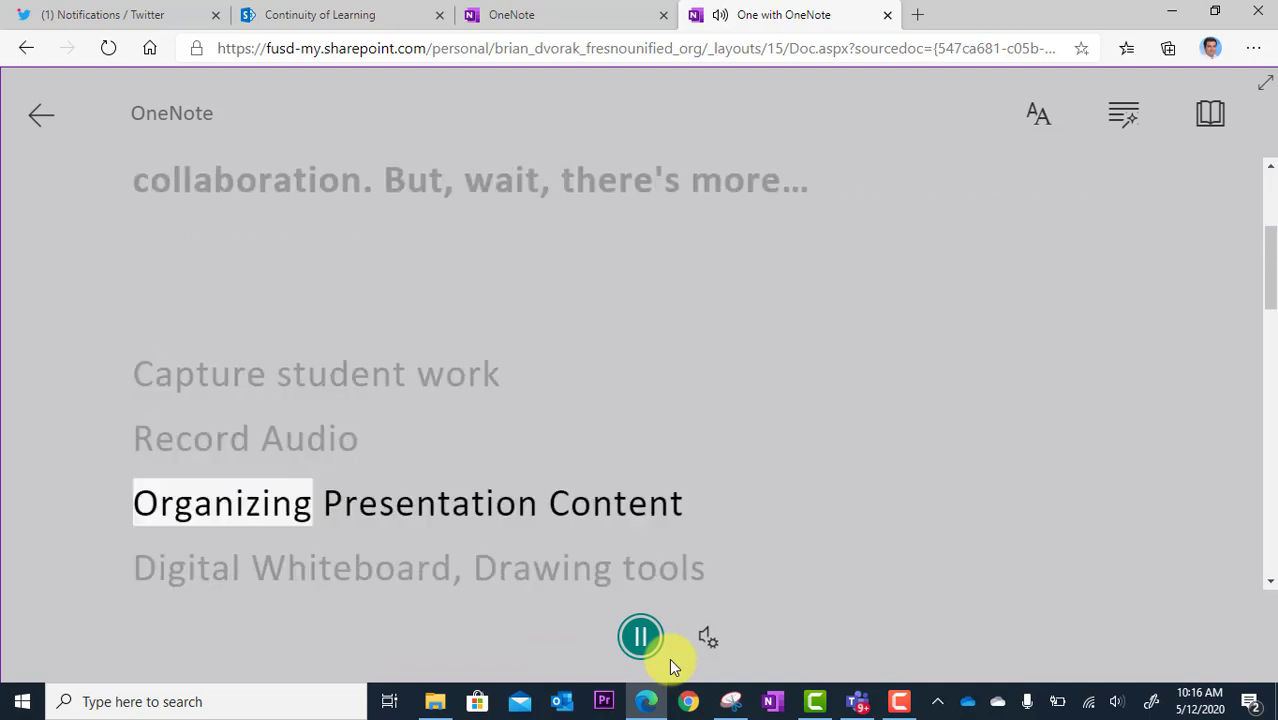
left_click(640, 638)
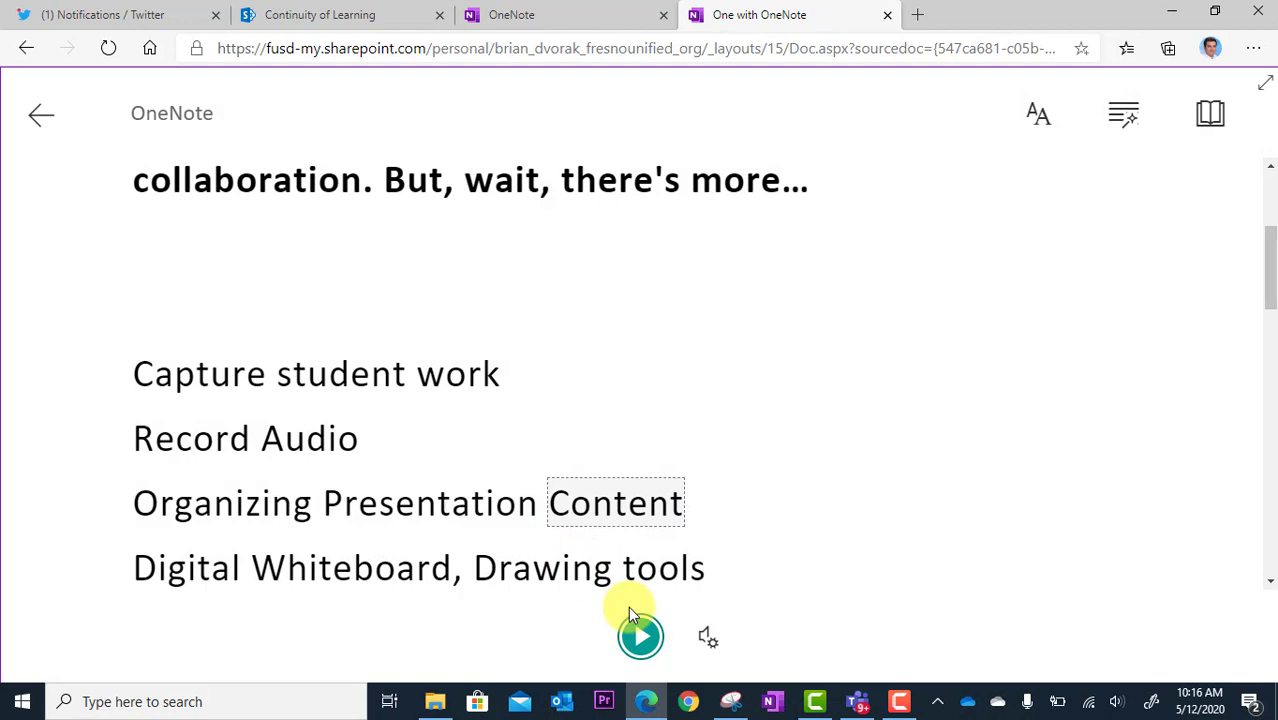
left_click(710, 648)
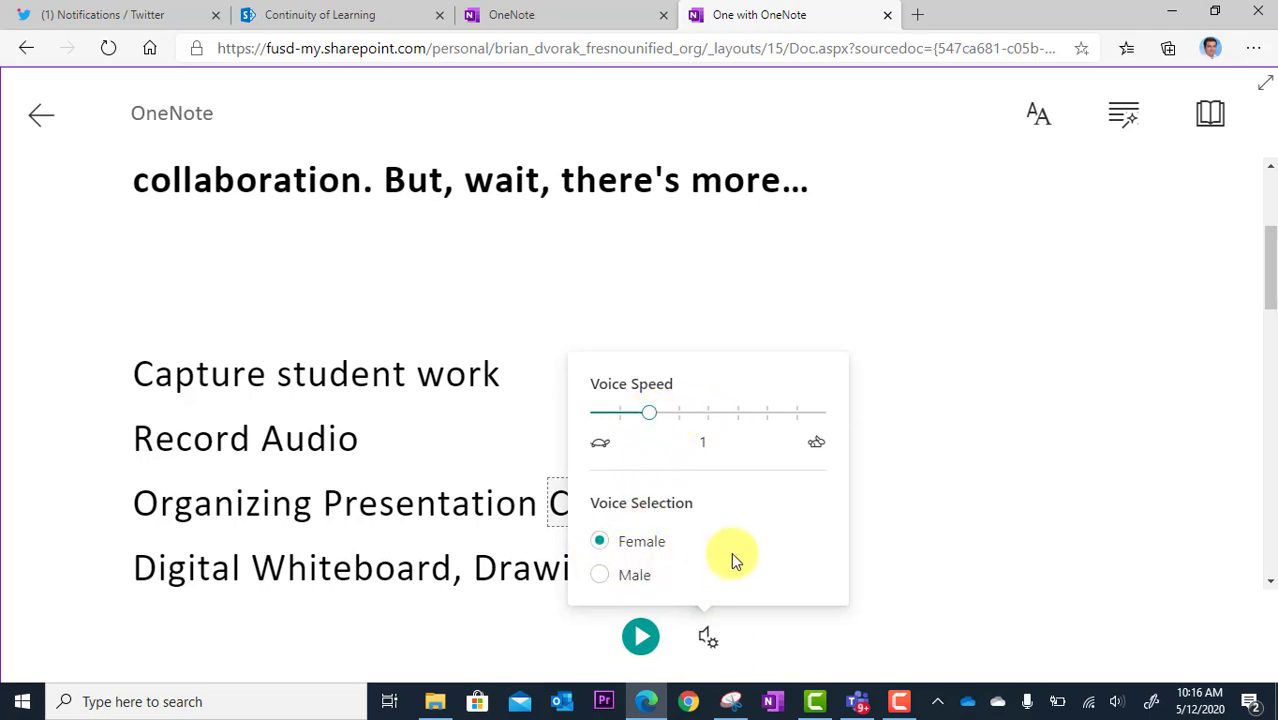
left_click(953, 462)
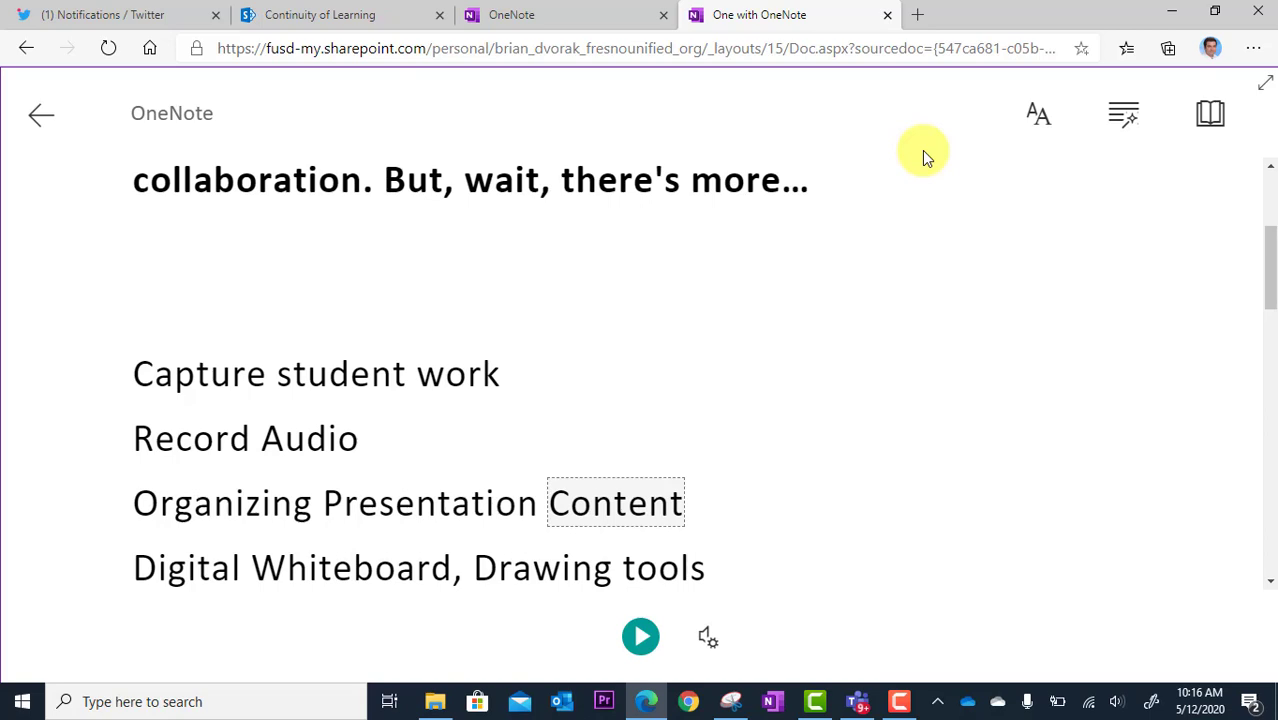
- Enlarge the Immersive Reader text from 42 to 56 and try Increase Spacing on and off
left_click(1042, 118)
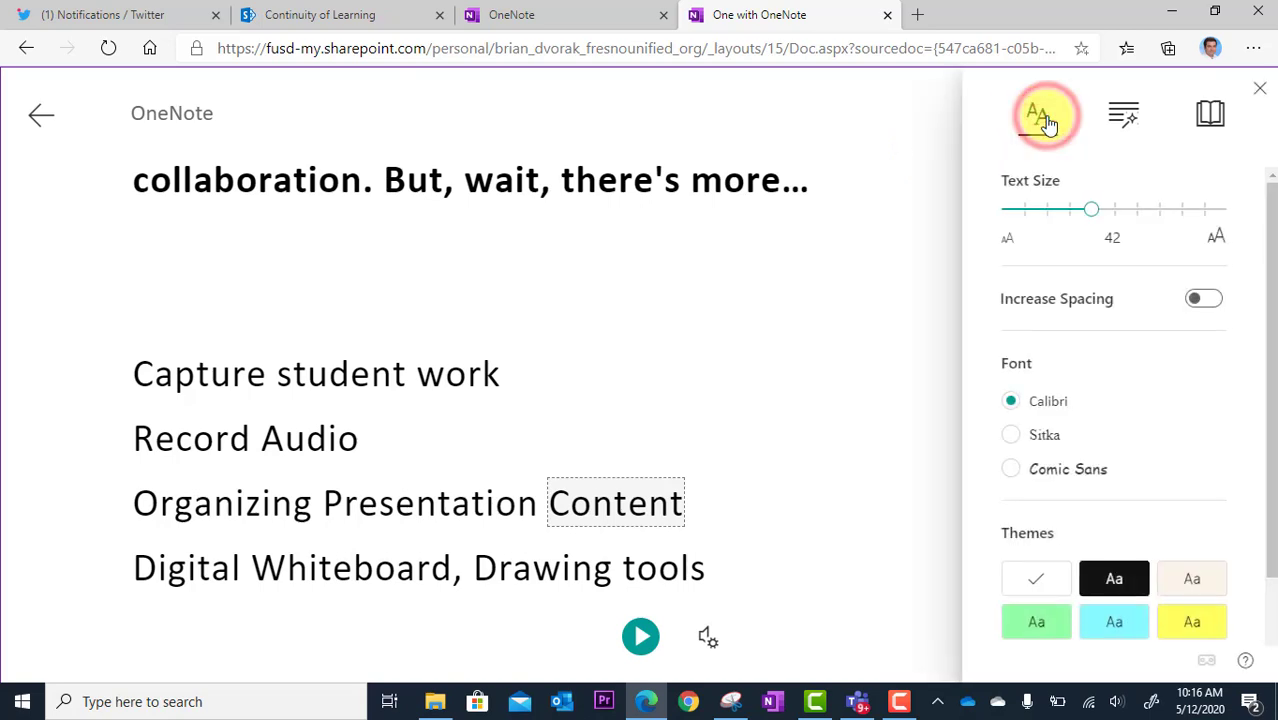
left_click_drag(1094, 215, 1131, 220)
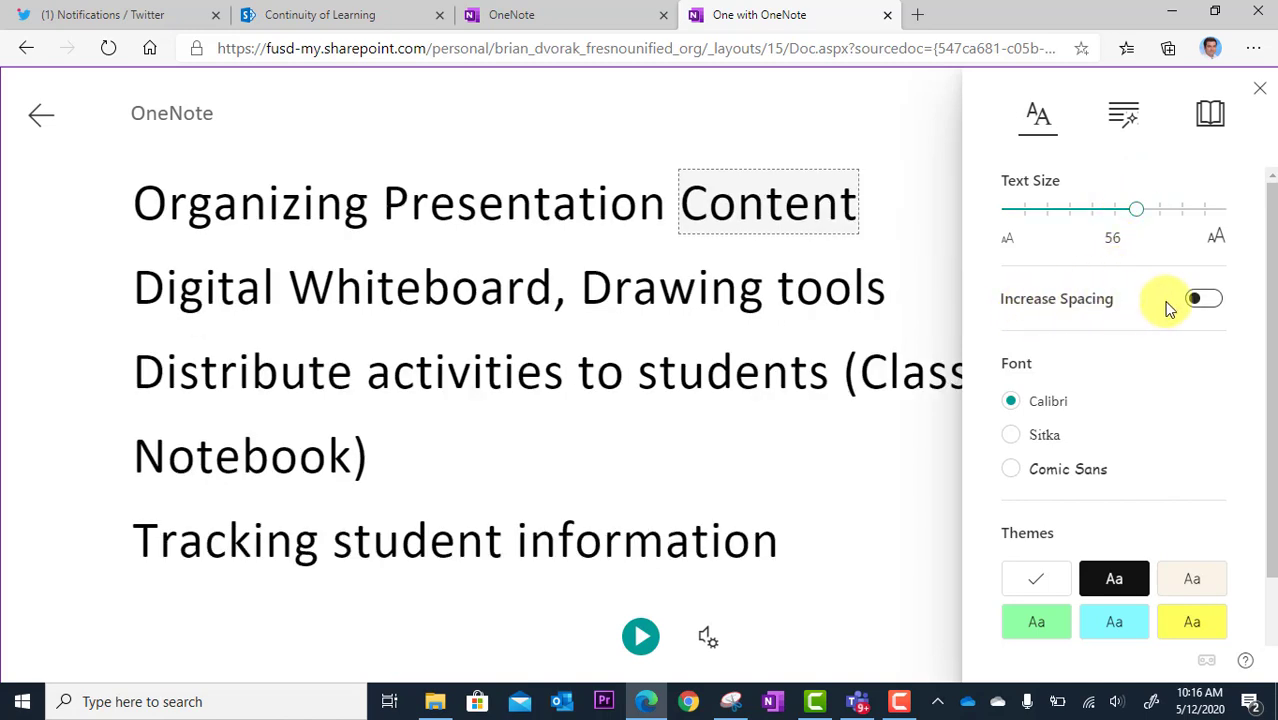
left_click(1205, 300)
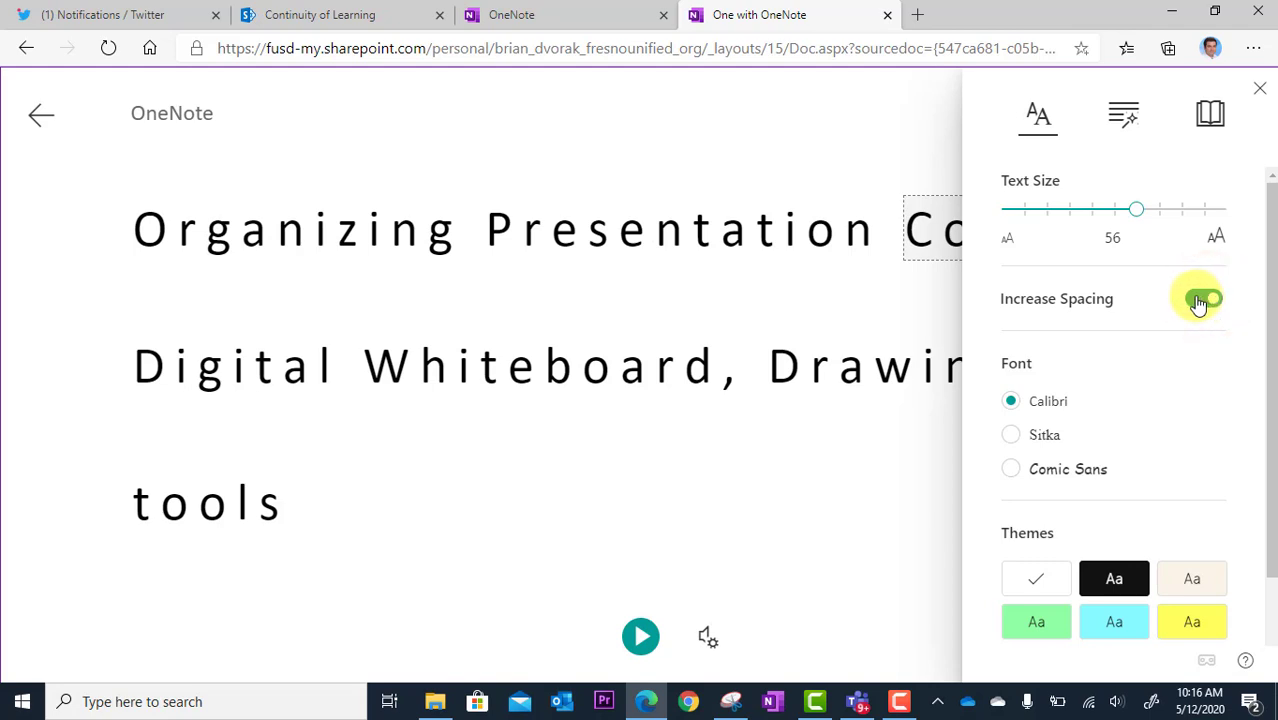
left_click(1200, 302)
left_click(1205, 302)
left_click(1205, 302)
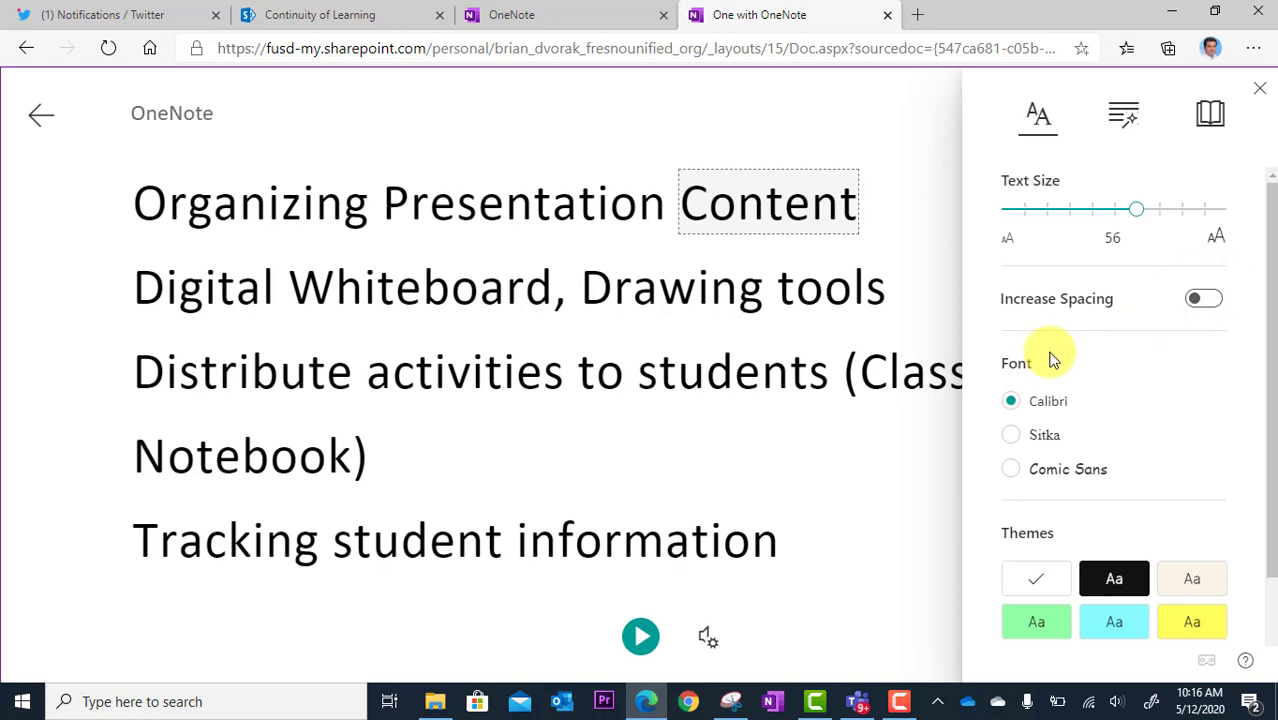
- Switch the font to Comic Sans, try the green and dark themes, then return to light
left_click(1012, 470)
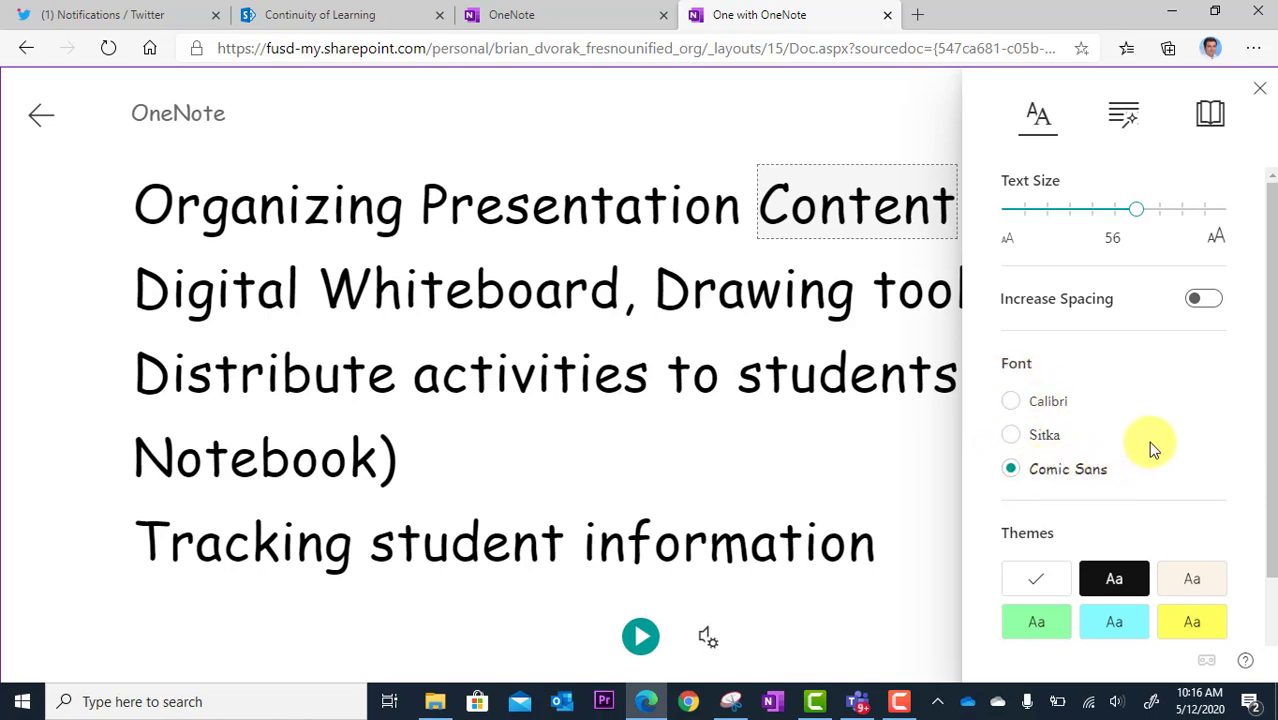
scroll(1181, 437, "down", 2)
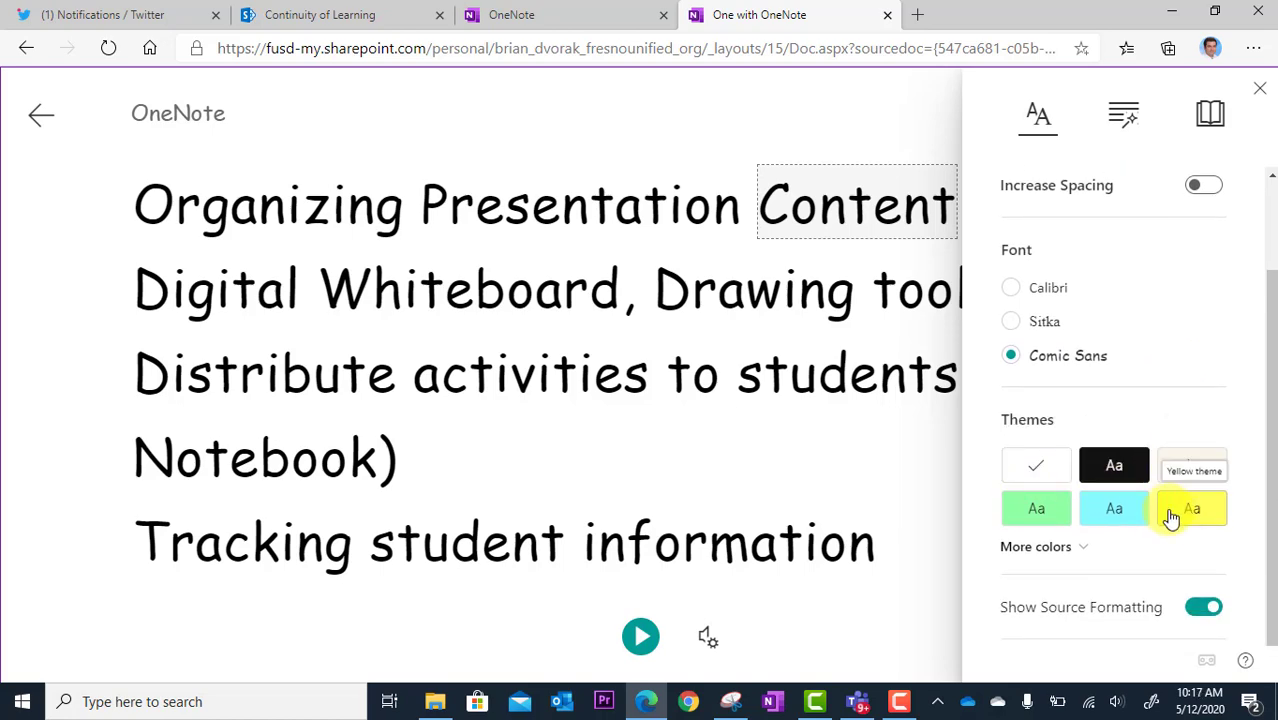
left_click(1052, 516)
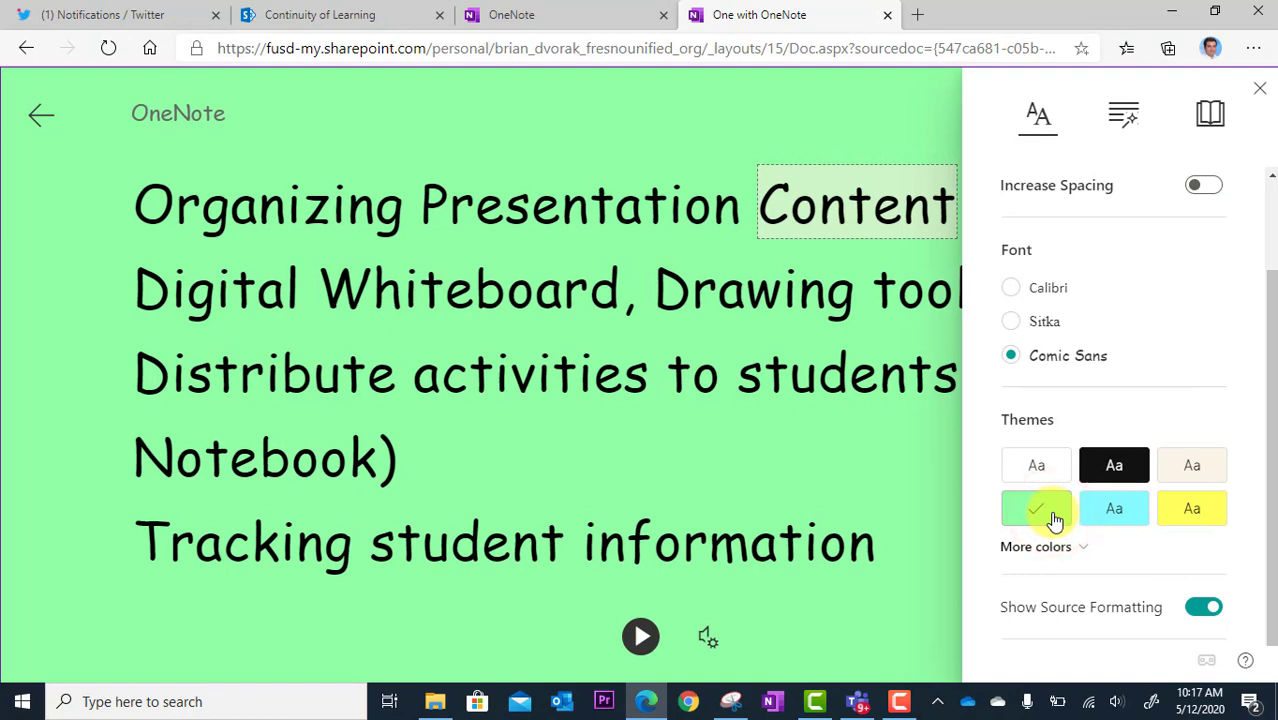
left_click(1138, 474)
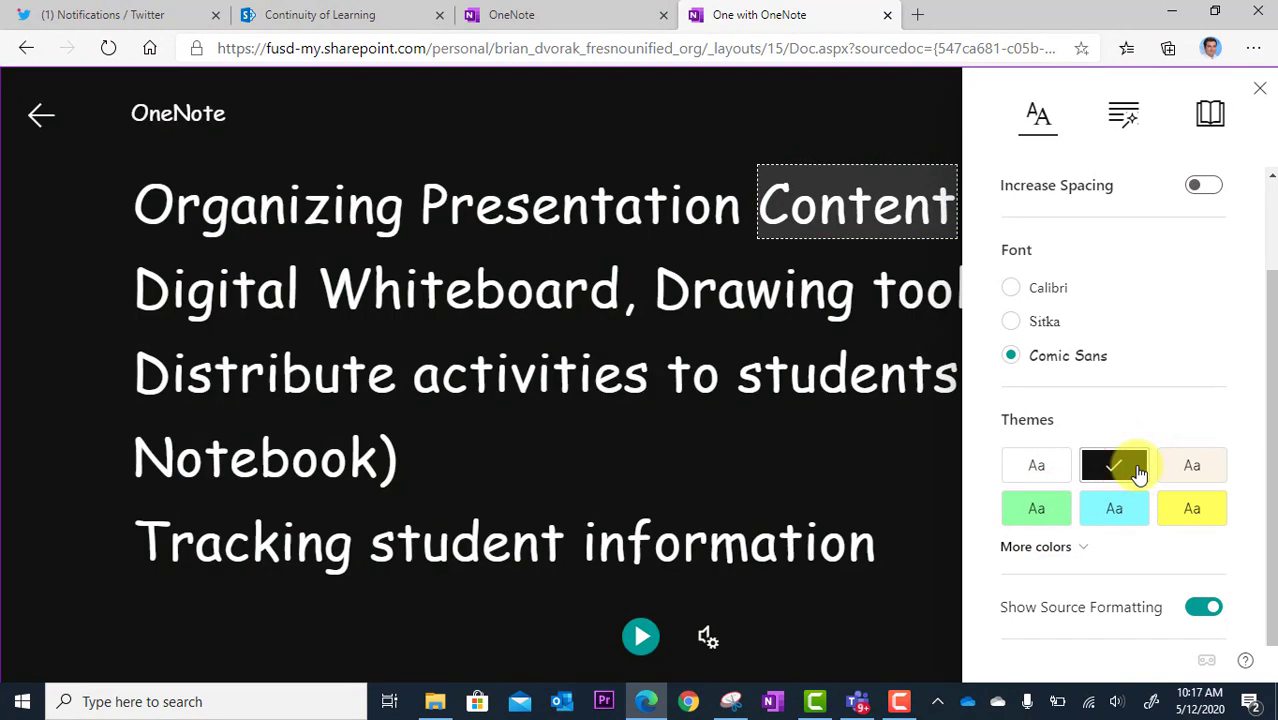
left_click(1050, 468)
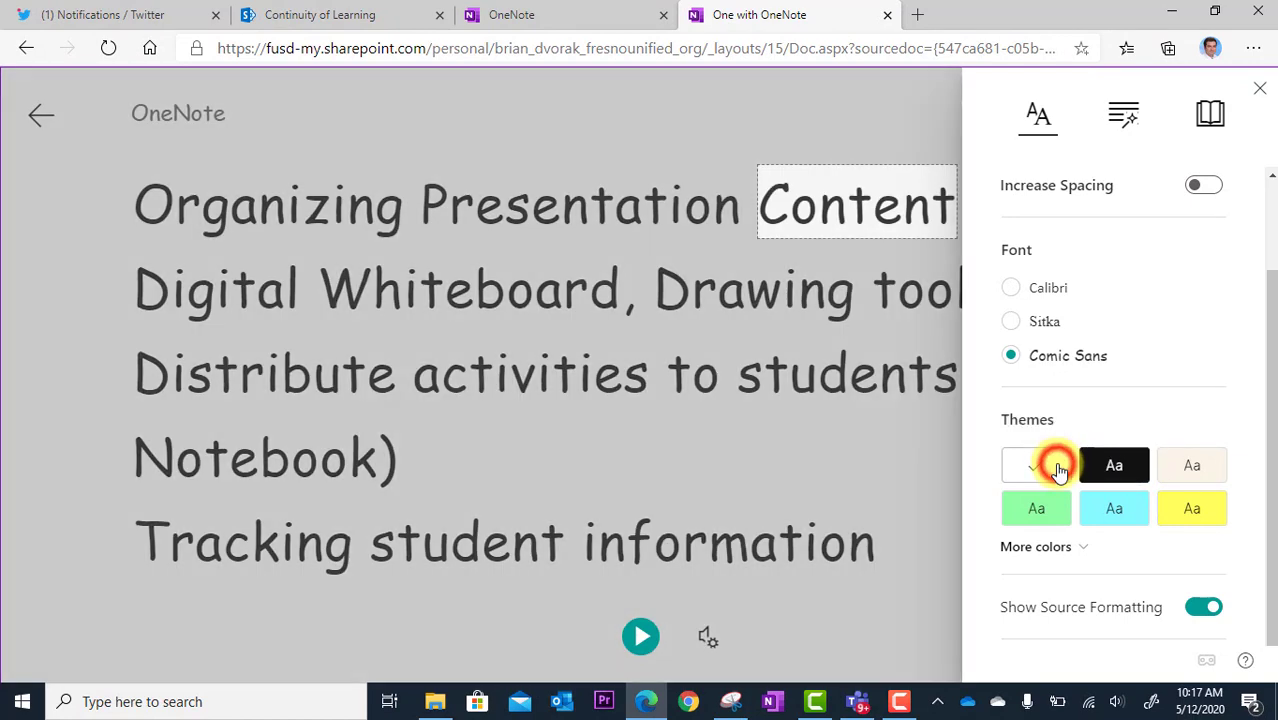
- In Grammar Options, try syllable splitting and noun and verb colouring, leaving all off
left_click(1132, 115)
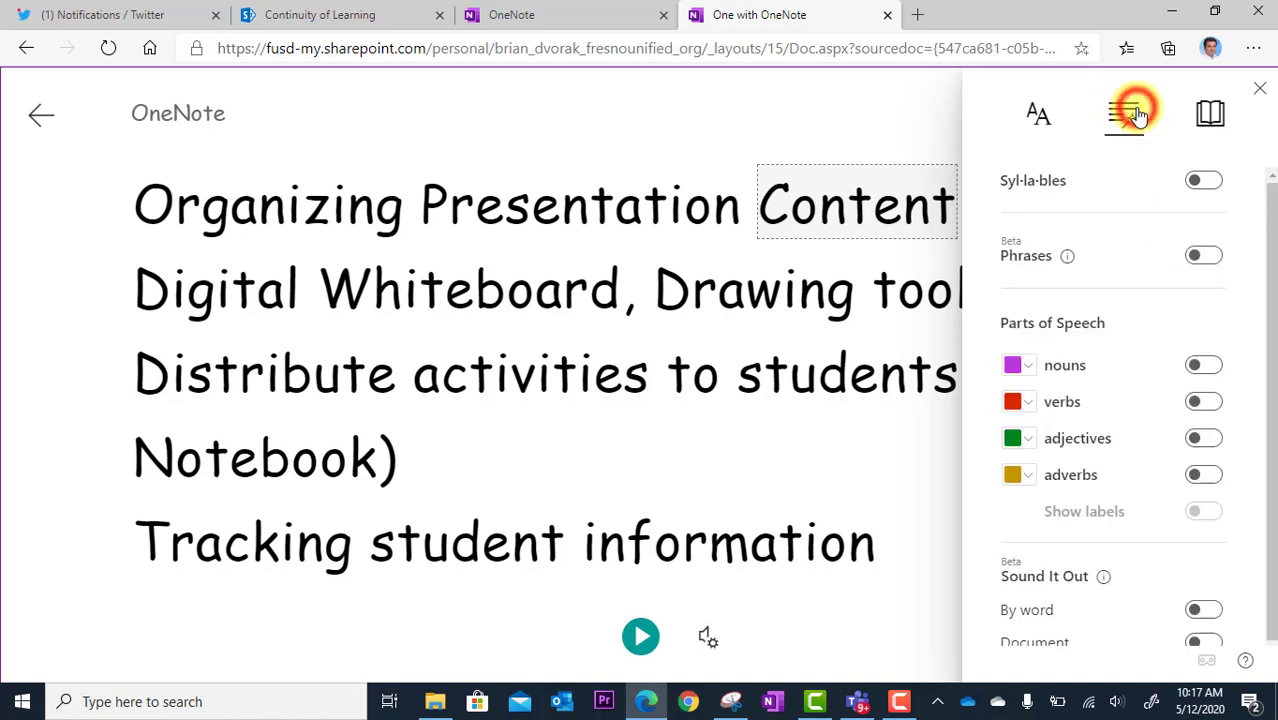
left_click(1208, 185)
left_click(1206, 186)
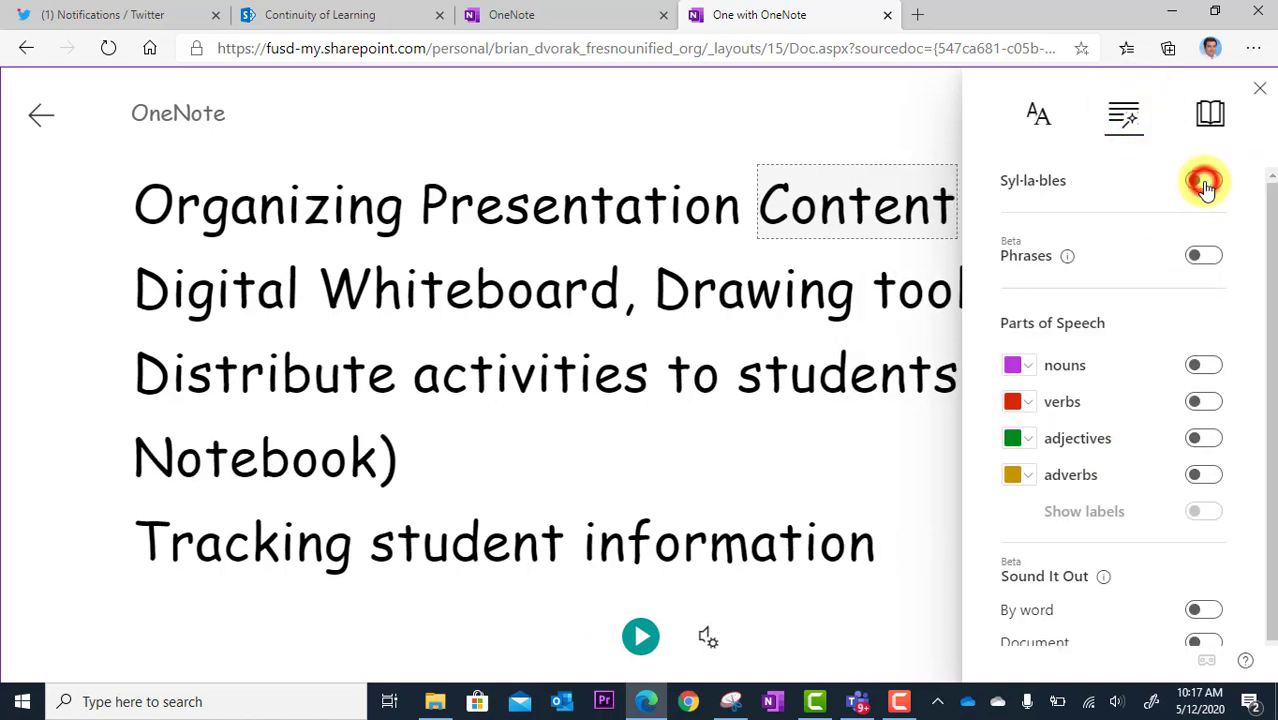
left_click(1205, 368)
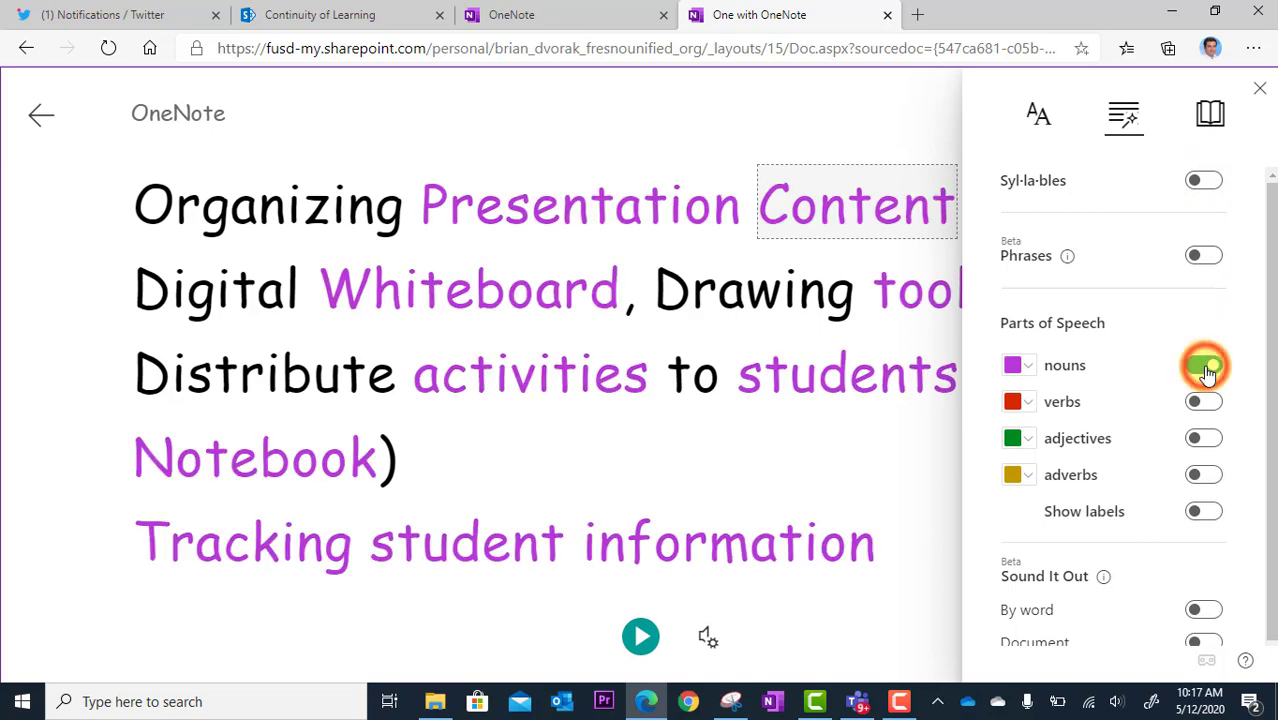
left_click(1205, 404)
left_click(1204, 405)
left_click(1203, 366)
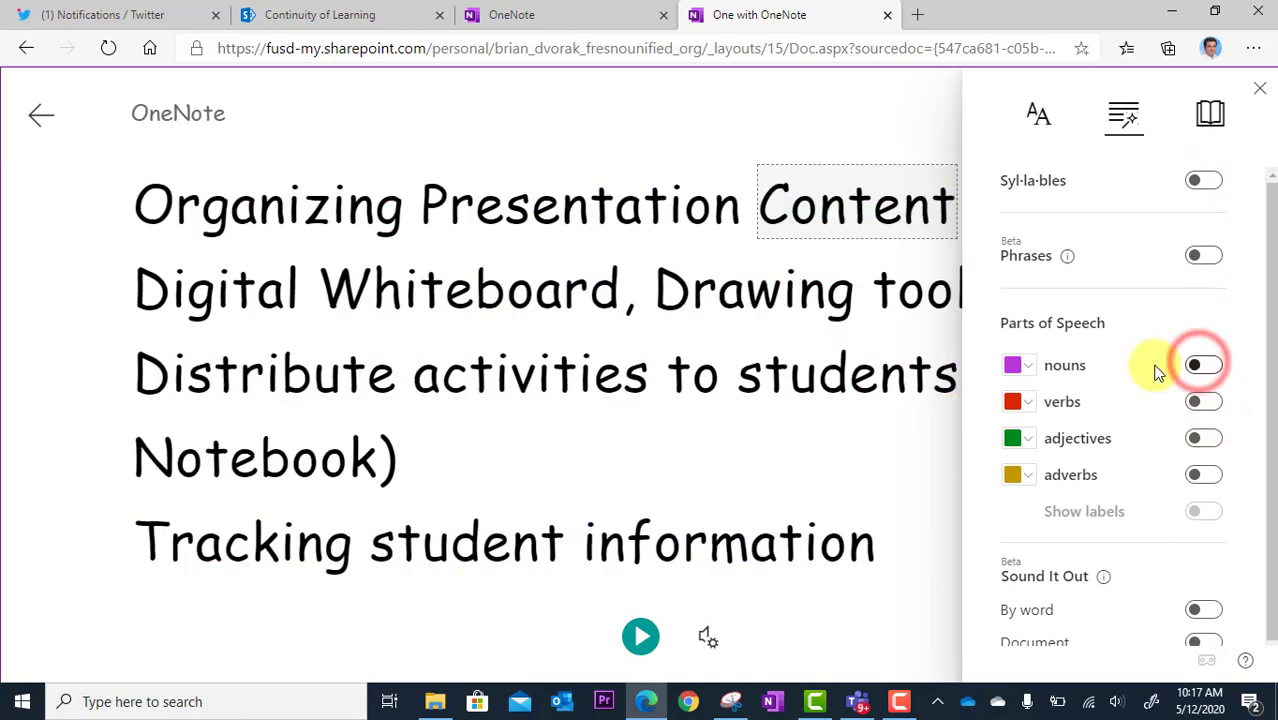
- Turn on Sound It Out by word, dismiss its explanation, then turn it back off
scroll(1157, 372, "down", 1)
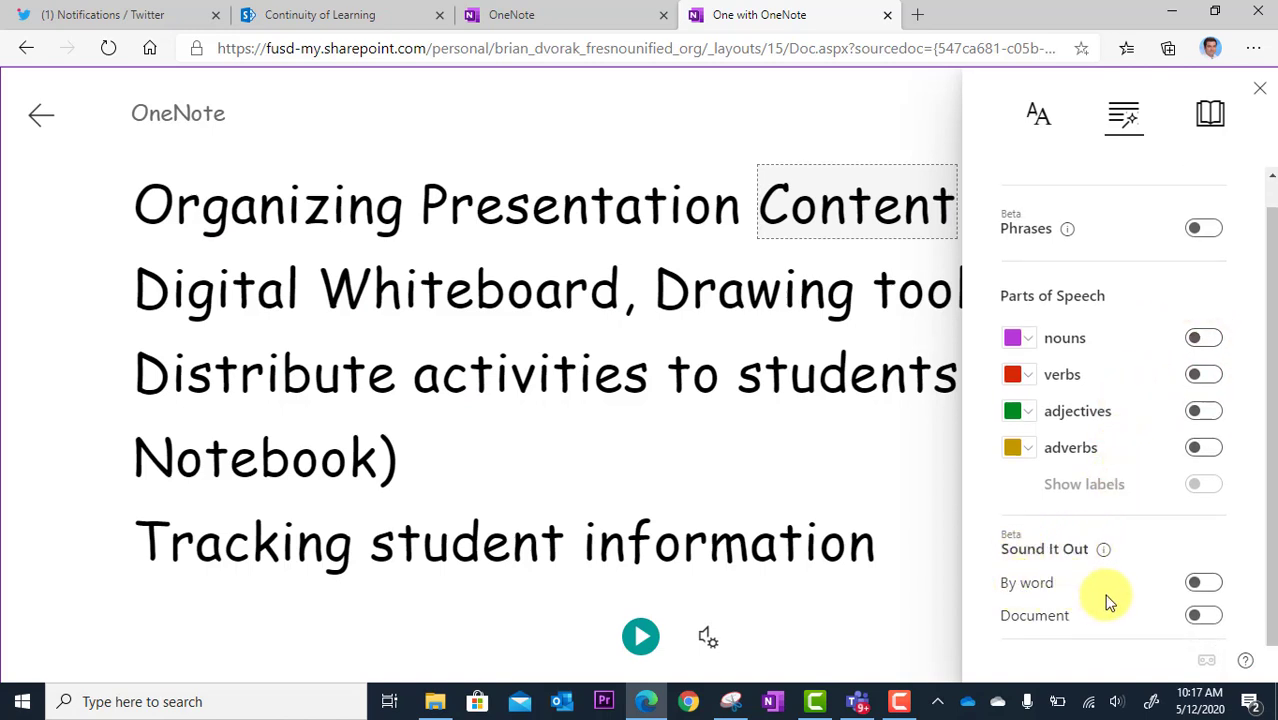
left_click(1196, 584)
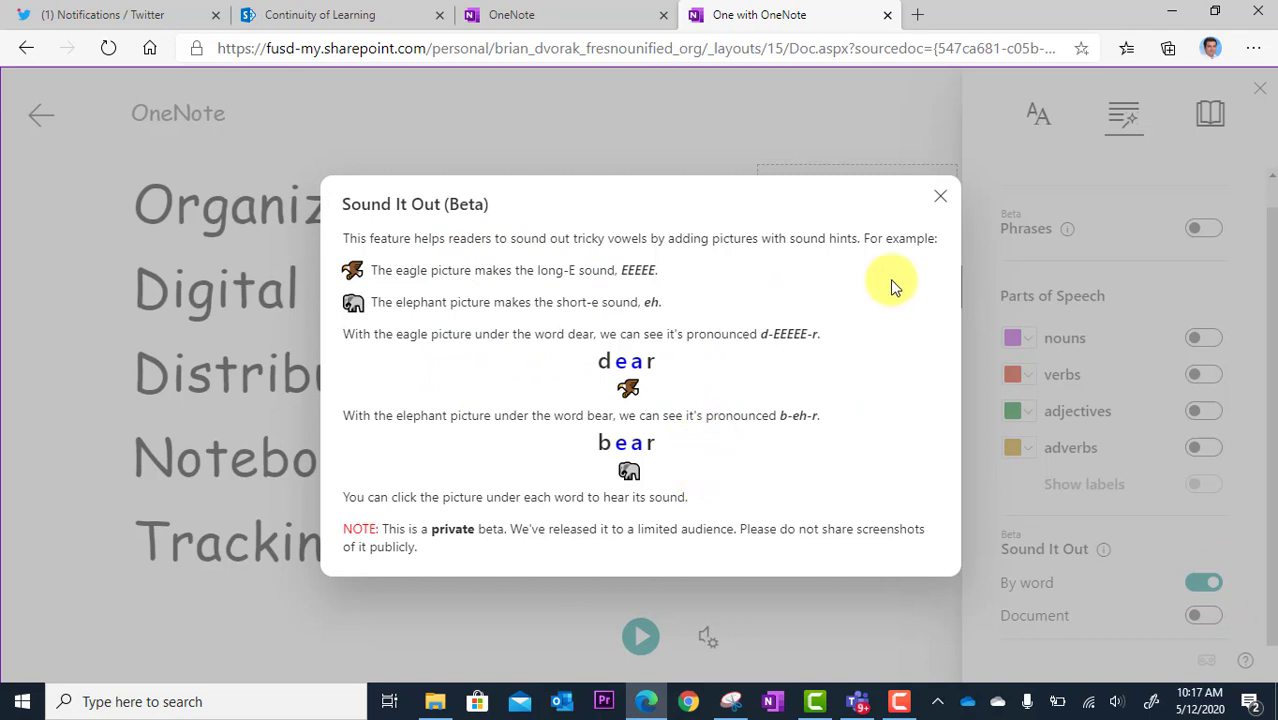
left_click(938, 197)
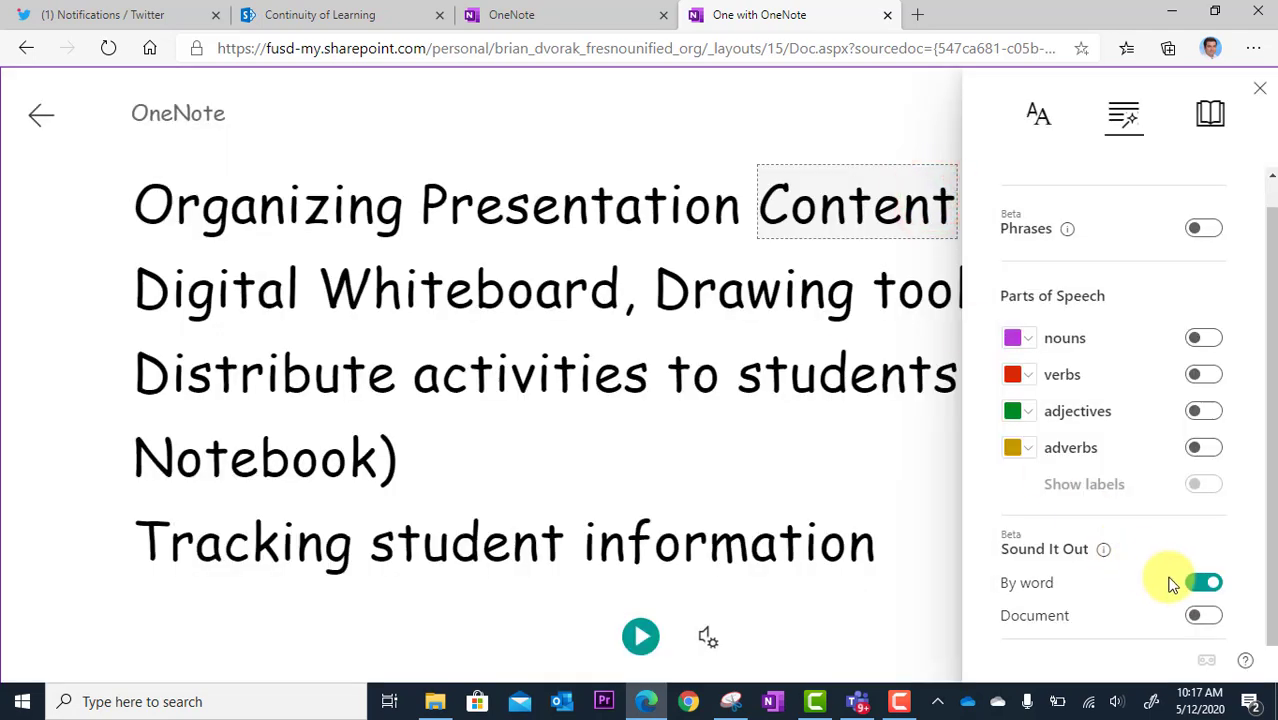
left_click(1203, 582)
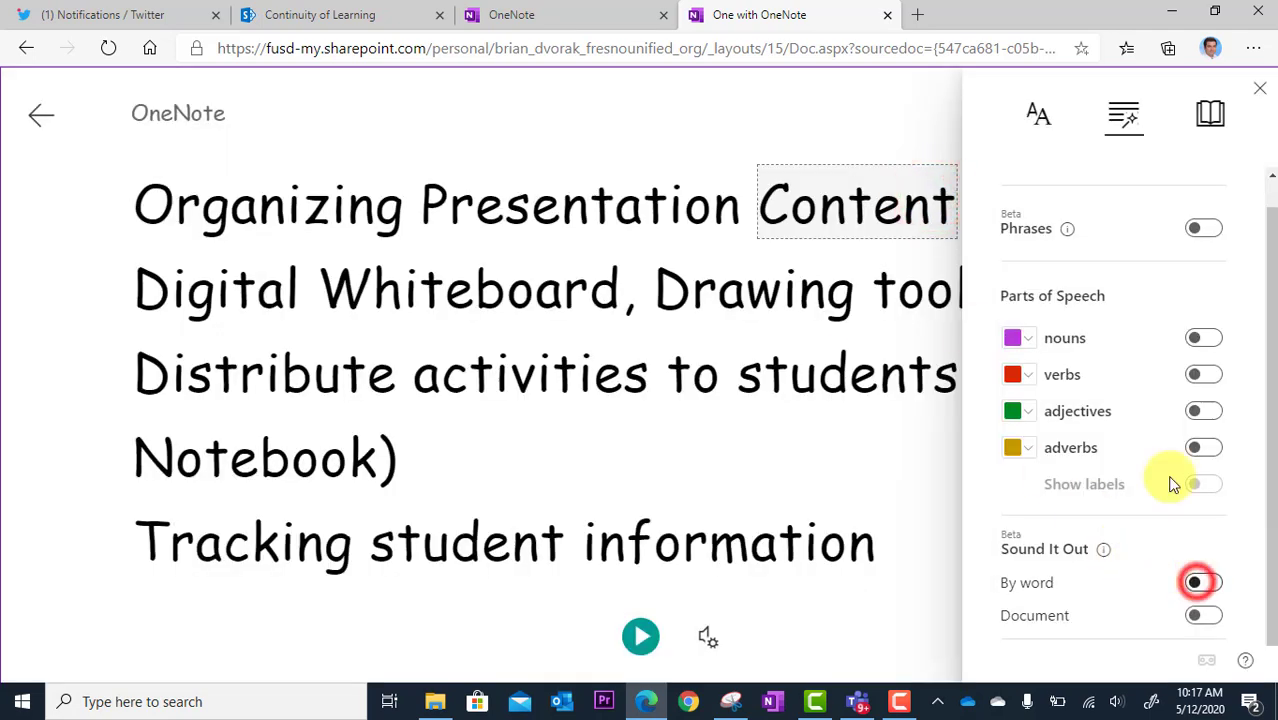
- Try Line Focus at one line and three lines in Reading Preferences, then turn it off
left_click(1219, 125)
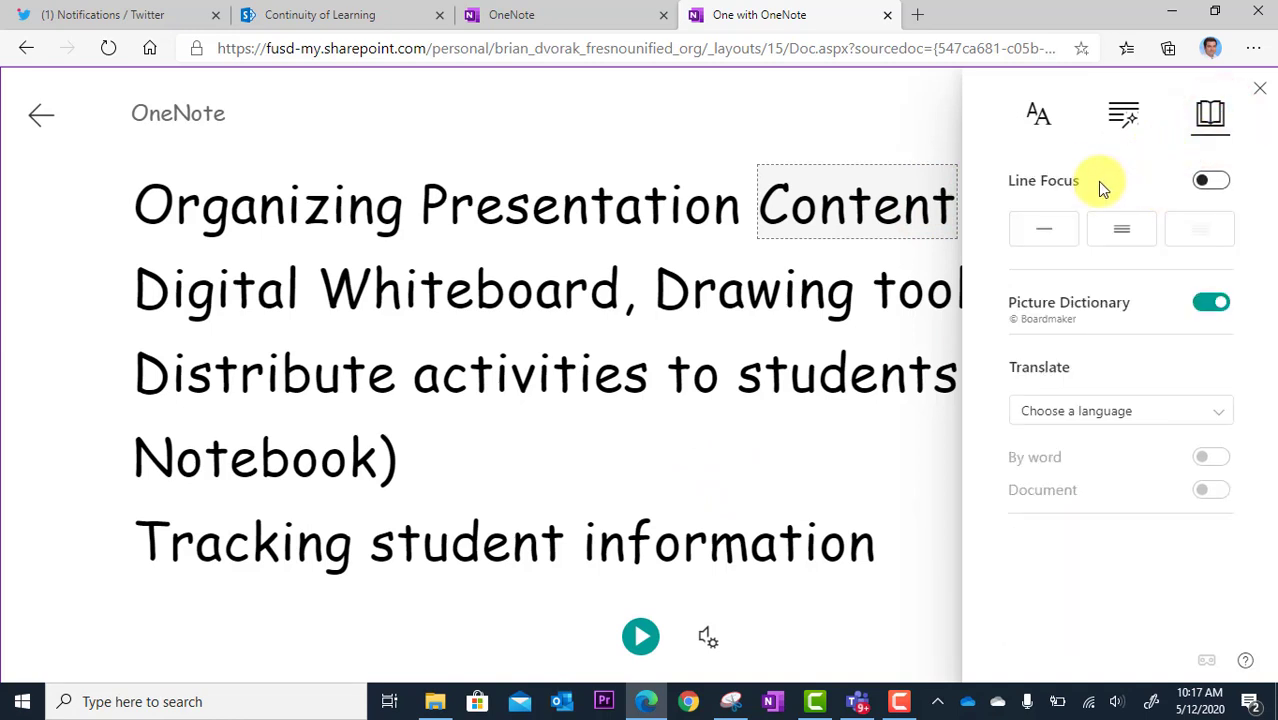
left_click(1212, 182)
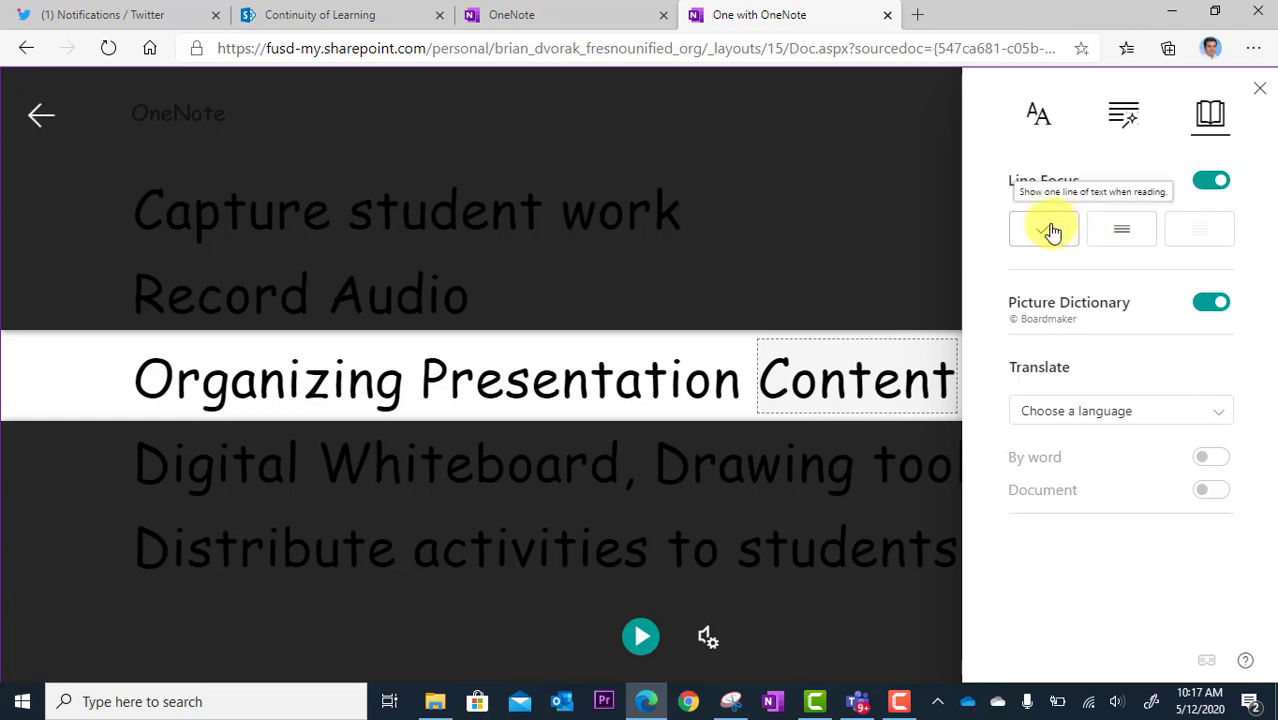
left_click(1121, 240)
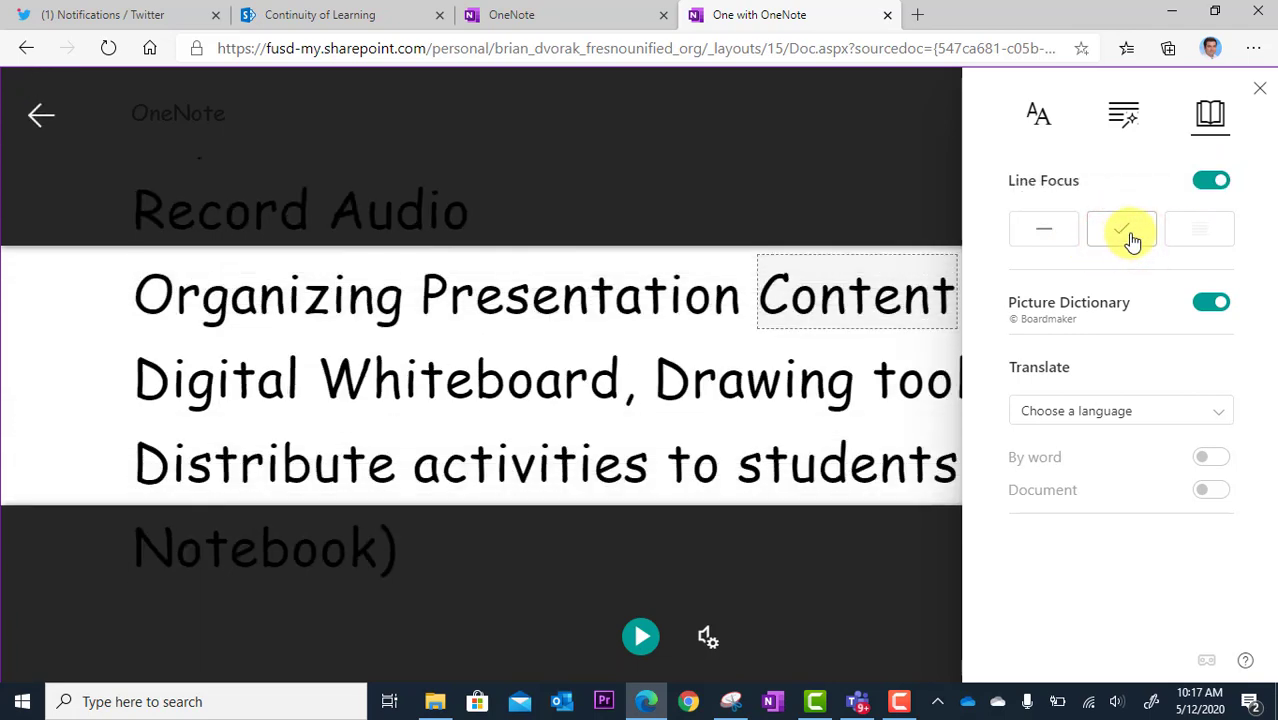
left_click(1208, 182)
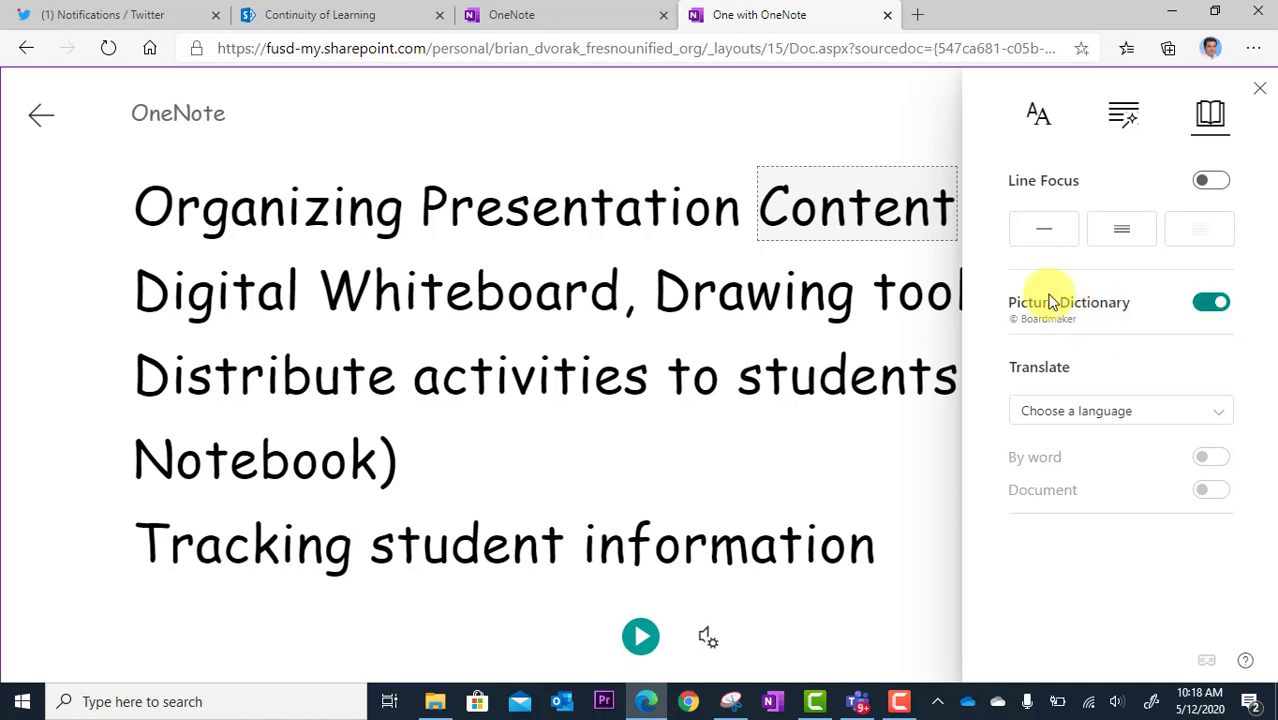
- Look up 'Whiteboard' in the picture dictionary, hear it pronounced, and reopen Reading Preferences
left_click(472, 298)
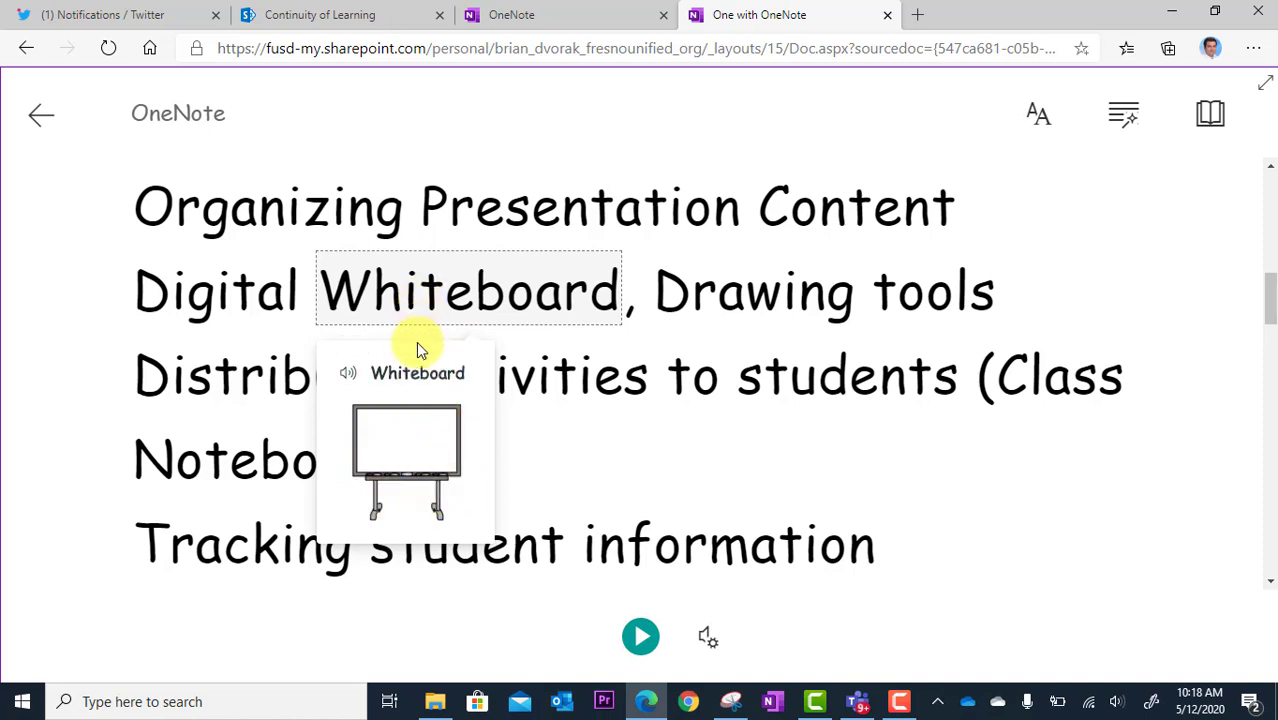
left_click(347, 375)
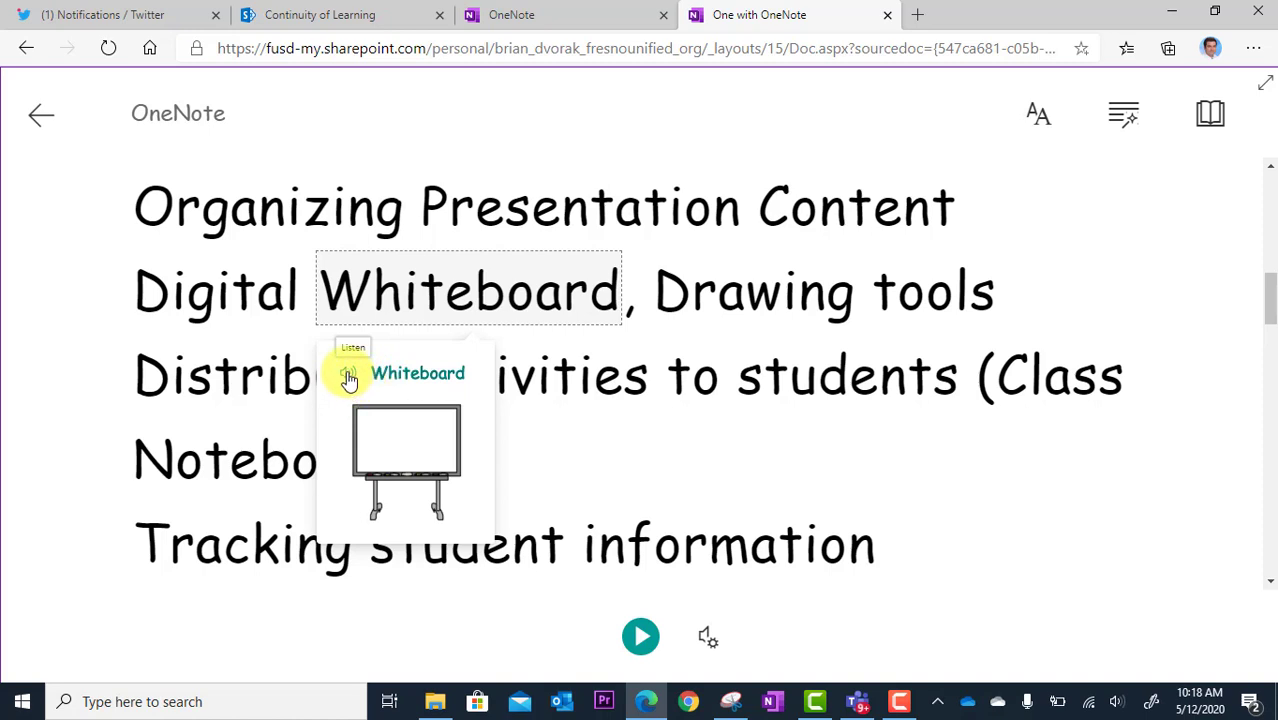
left_click(347, 377)
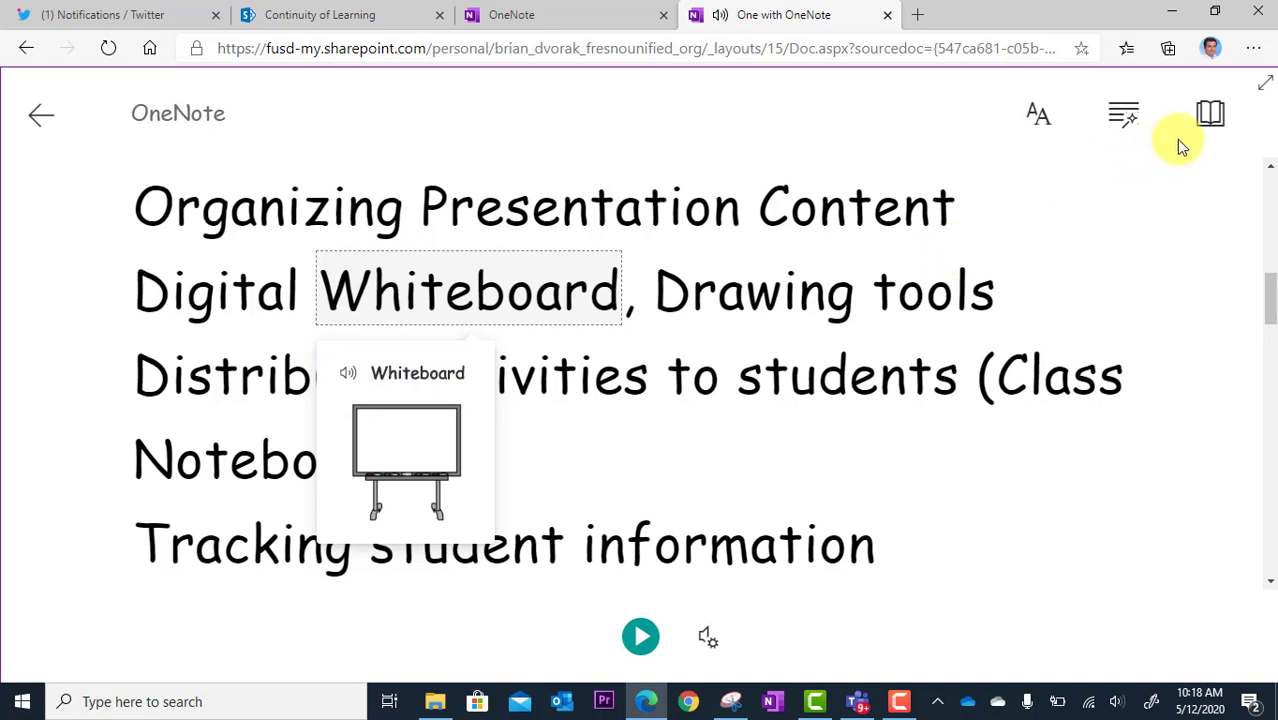
left_click(1209, 118)
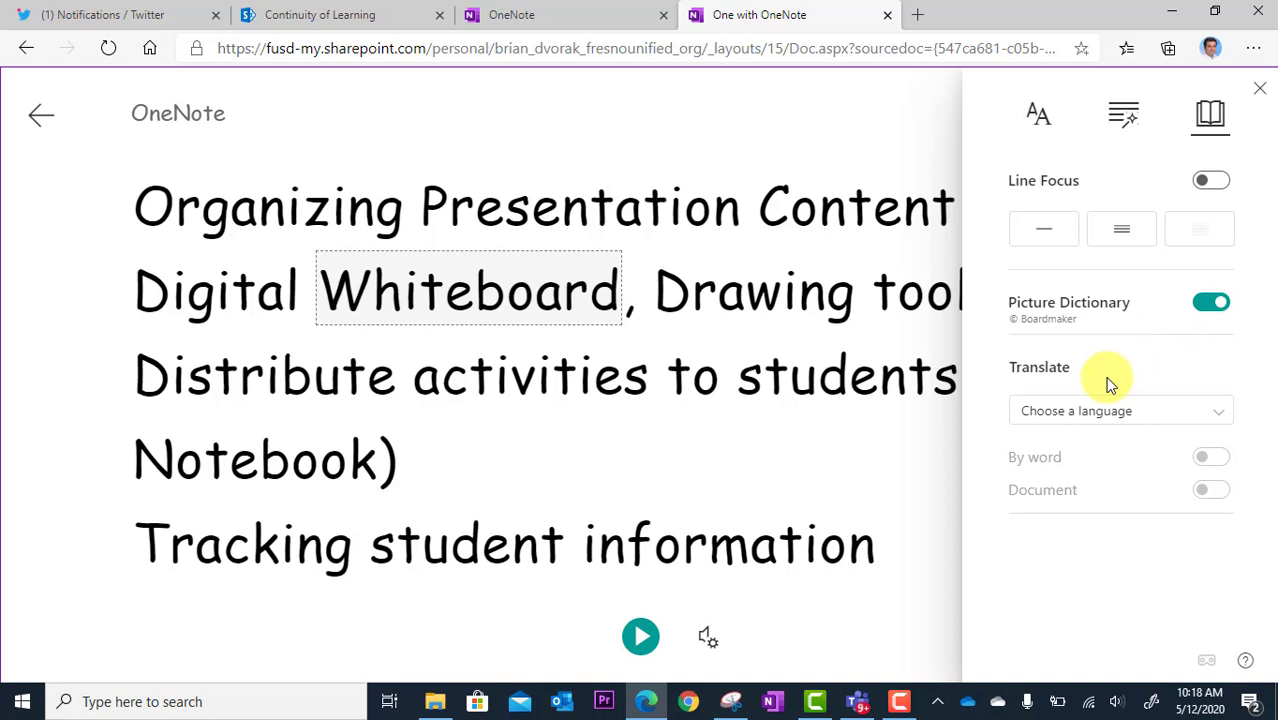
- Translate the whole page into Filipino
left_click(1221, 421)
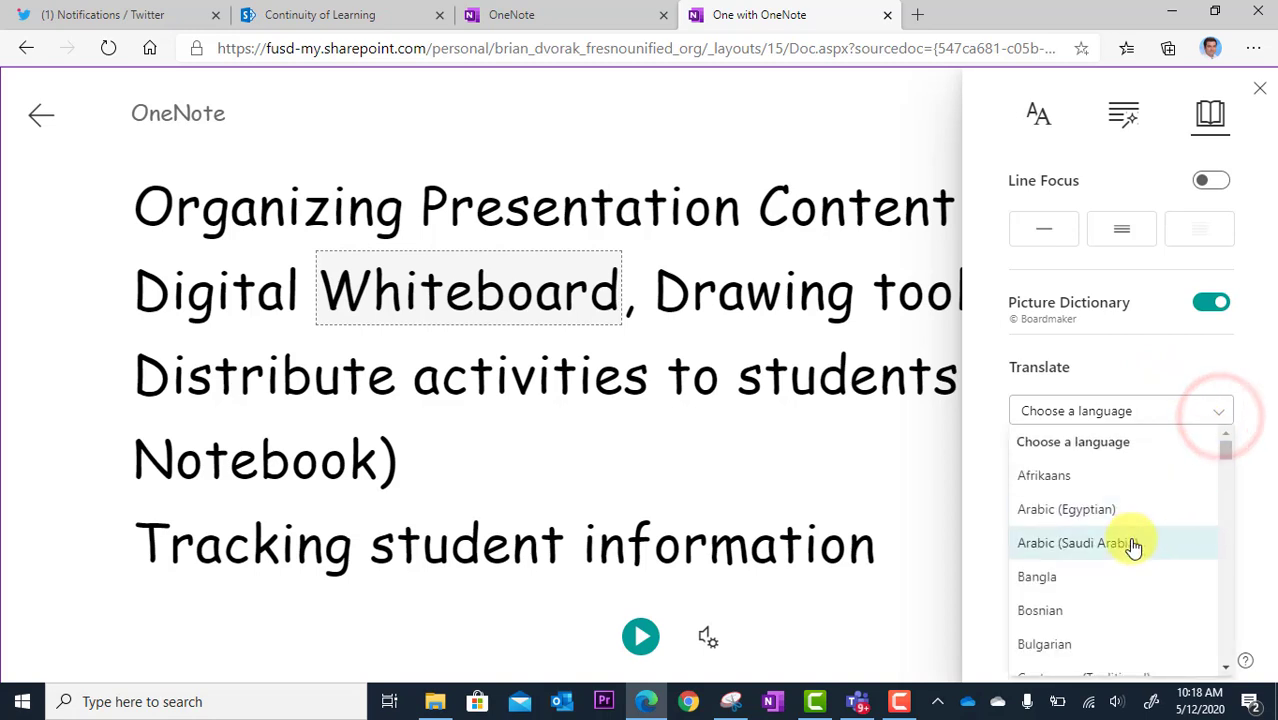
scroll(1133, 547, "down", 3)
scroll(1133, 547, "down", 6)
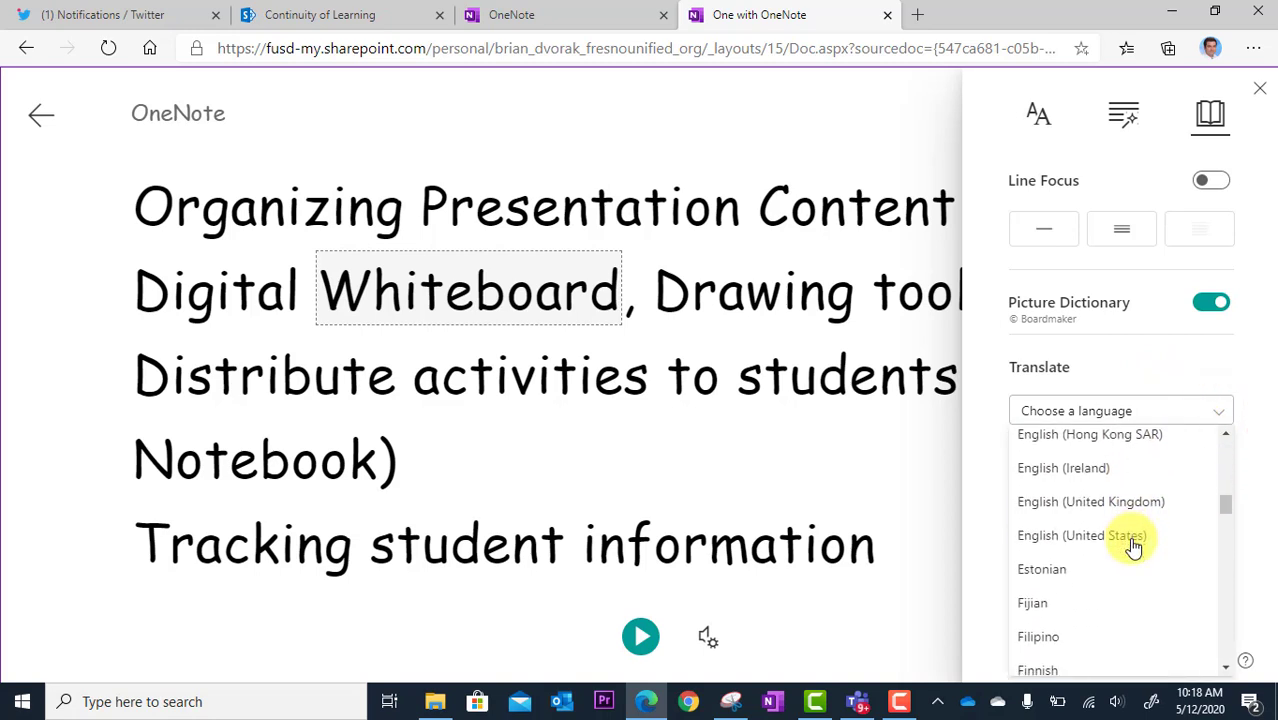
scroll(1133, 545, "down", 3)
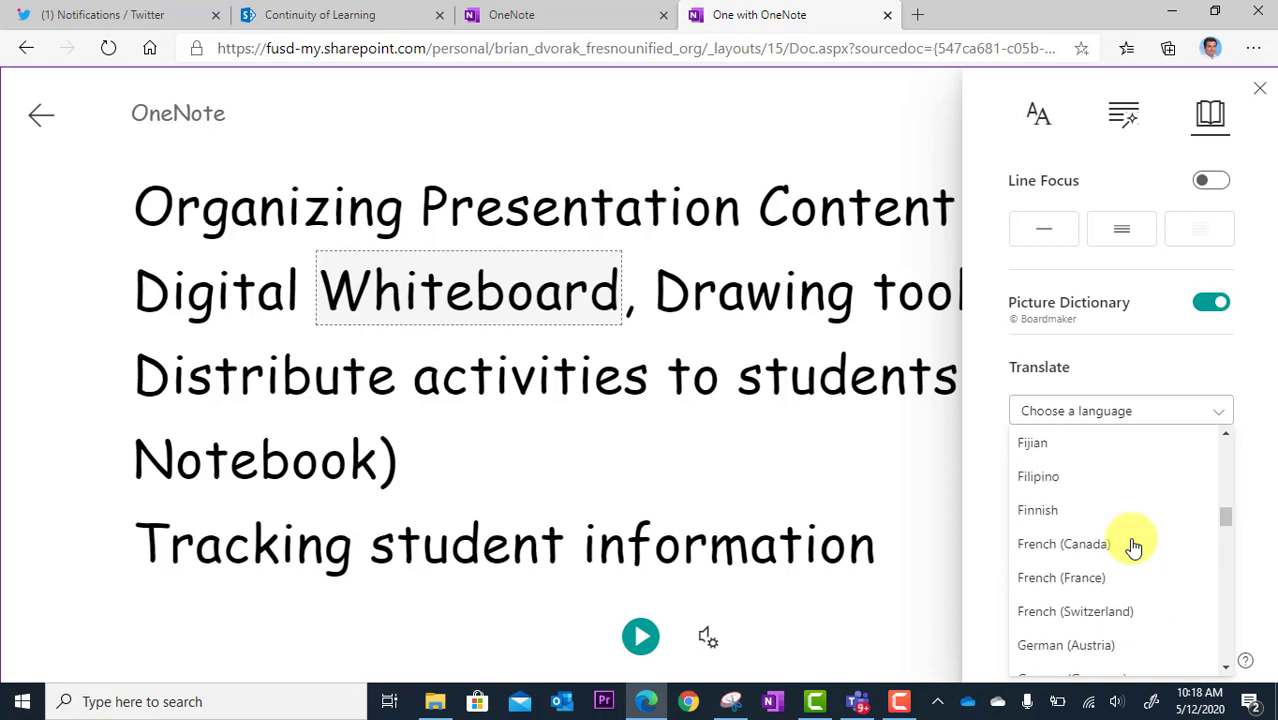
left_click(1068, 476)
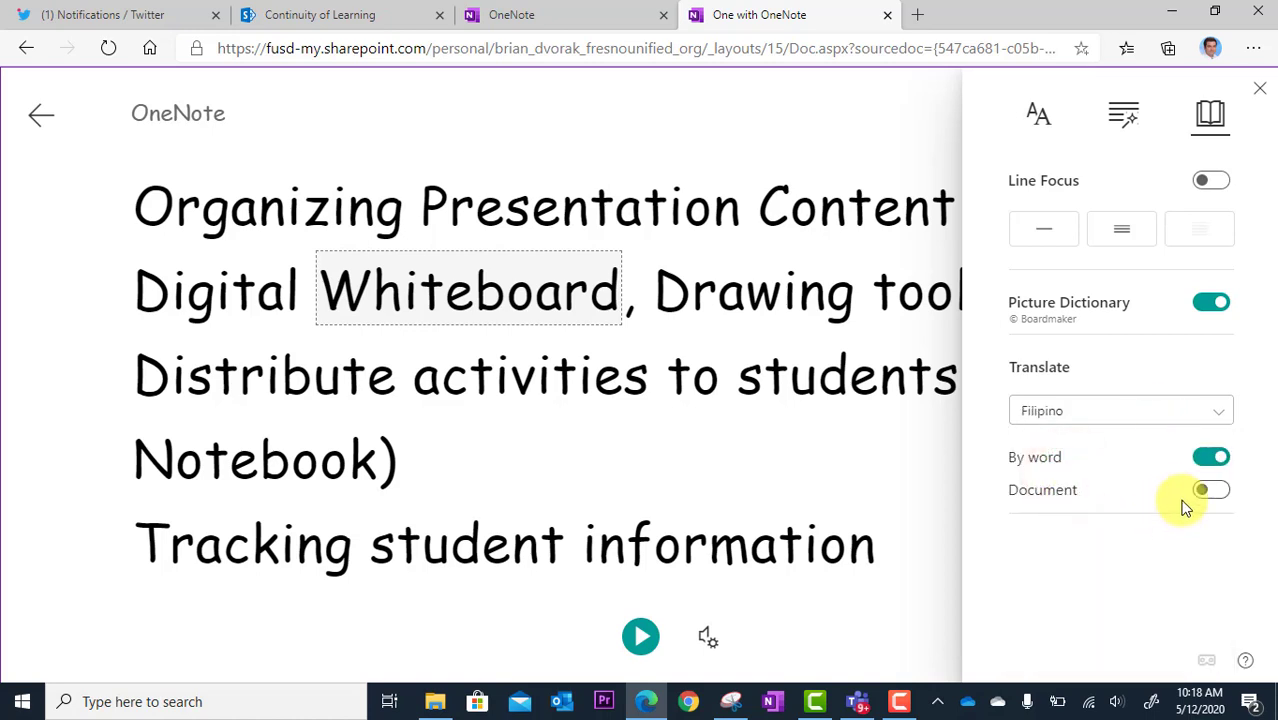
left_click(1210, 490)
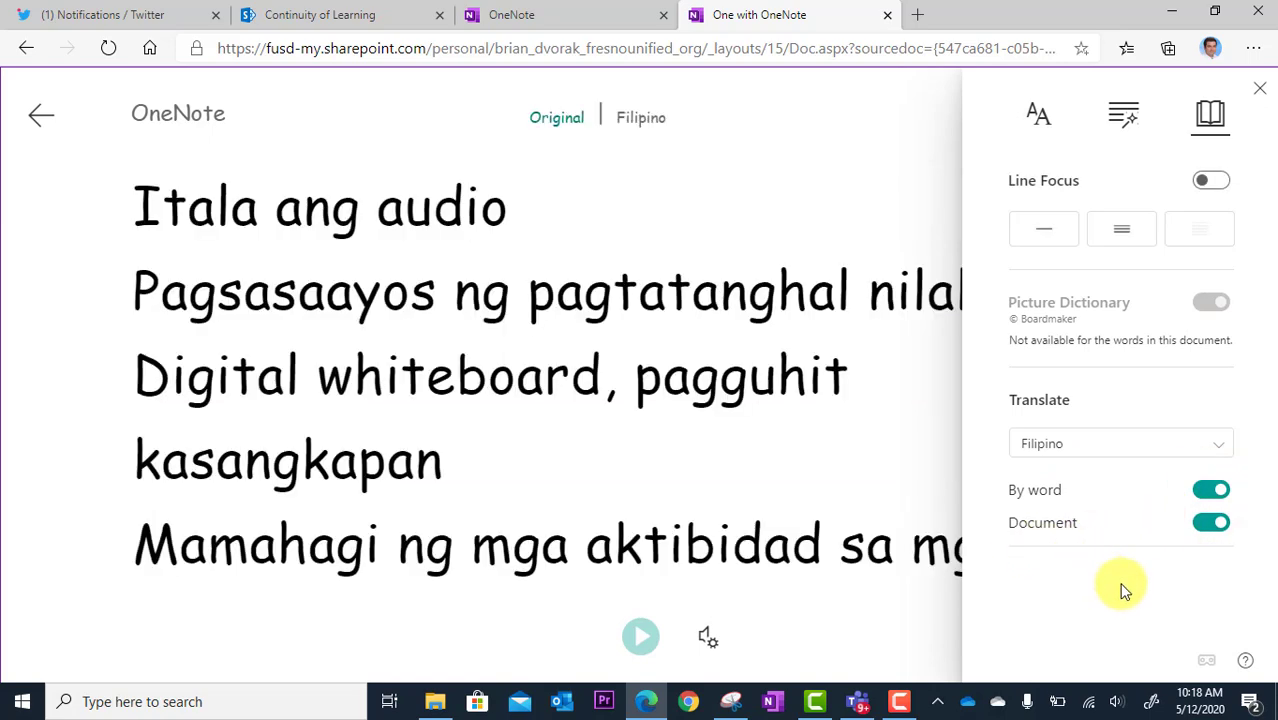
- Change the page translation to French (France)
left_click(1218, 448)
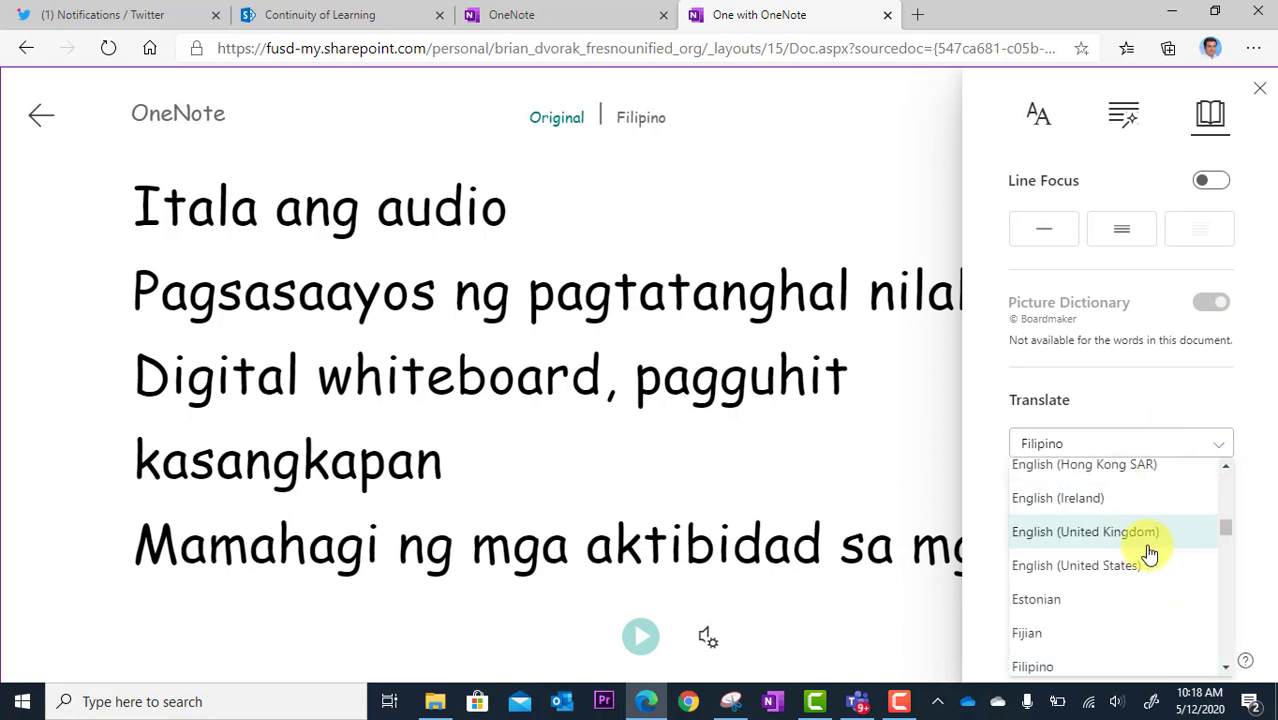
scroll(1150, 553, "down", 1)
scroll(1150, 553, "down", 2)
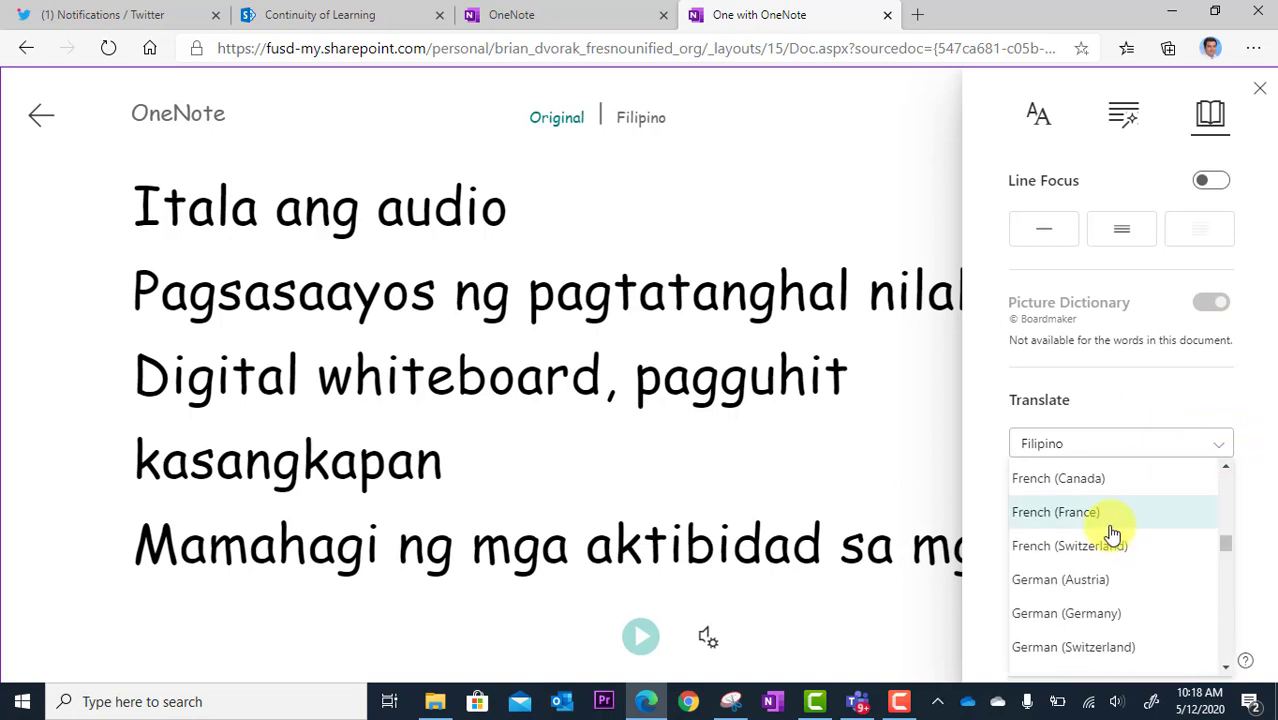
left_click(1105, 532)
left_click(1210, 491)
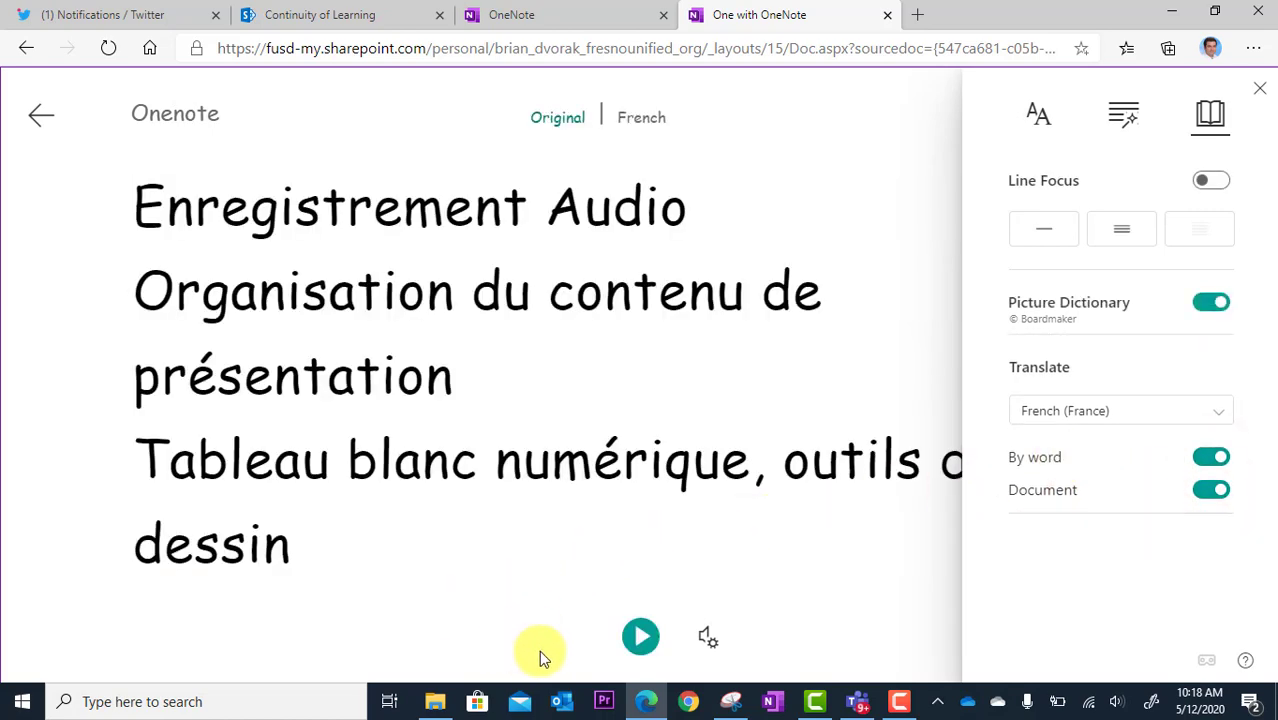
- Read the French text aloud, compare it with the original English, then exit Immersive Reader
left_click(642, 638)
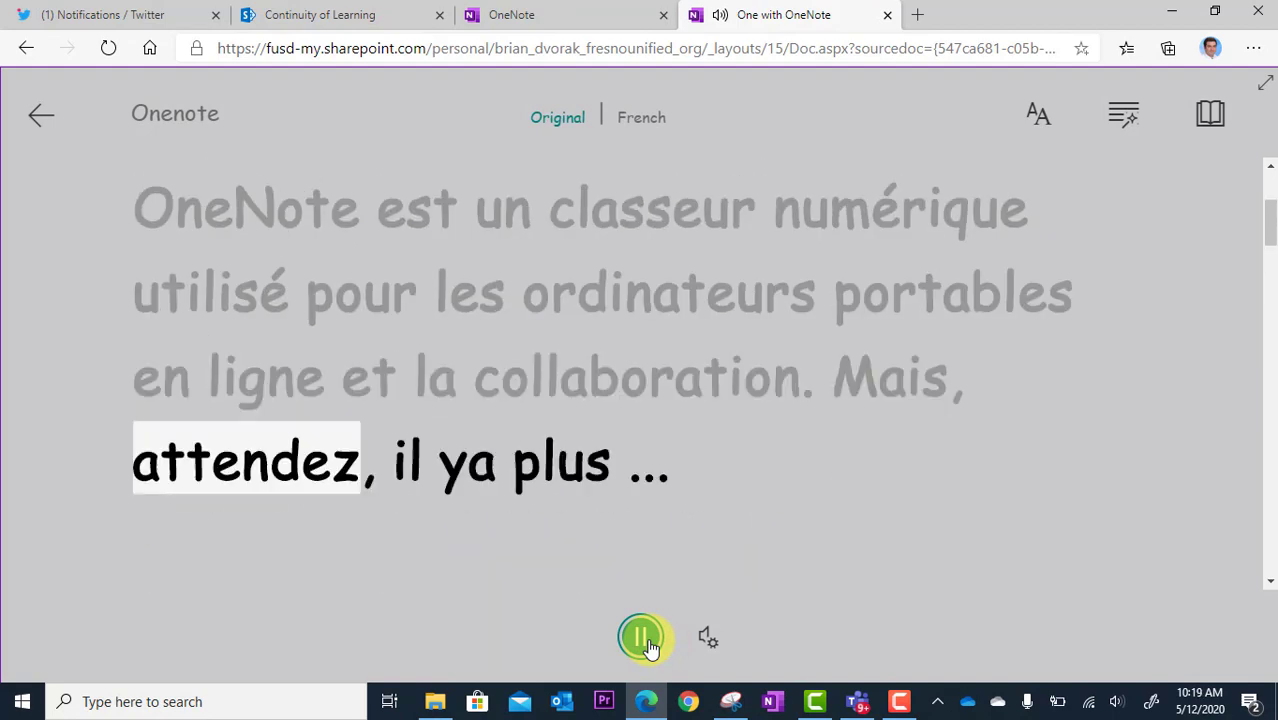
left_click(643, 642)
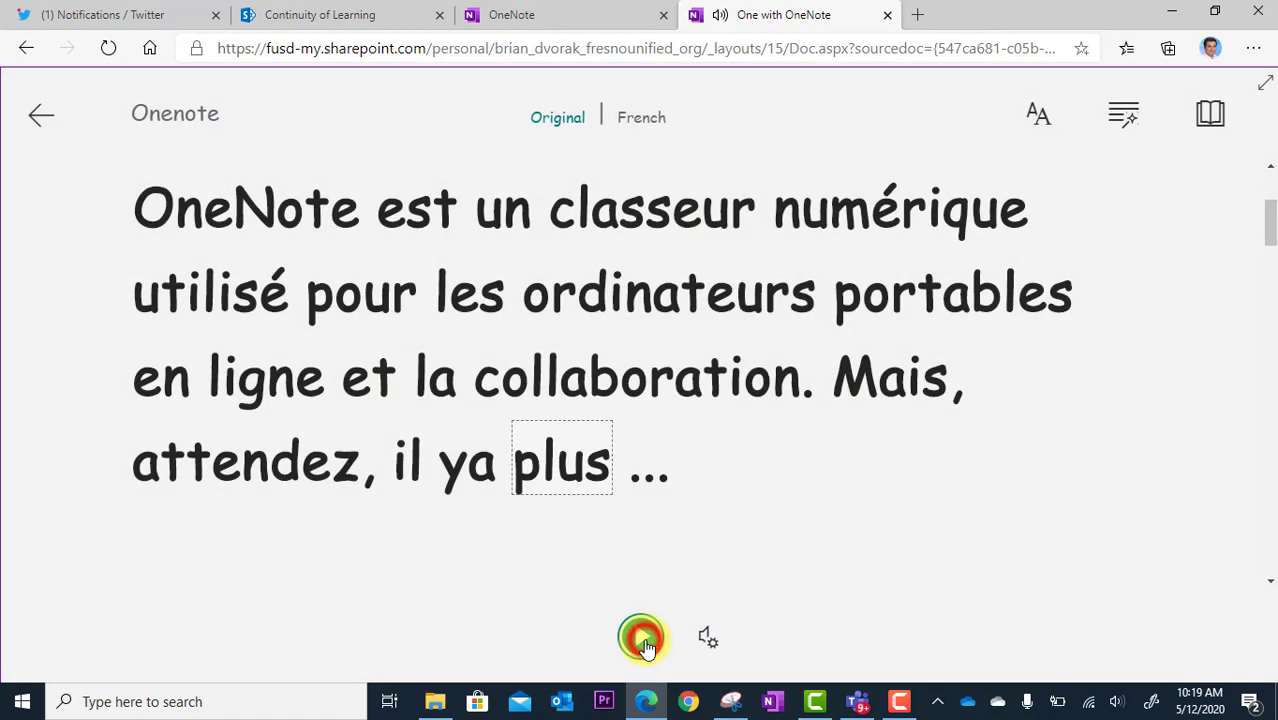
left_click(553, 127)
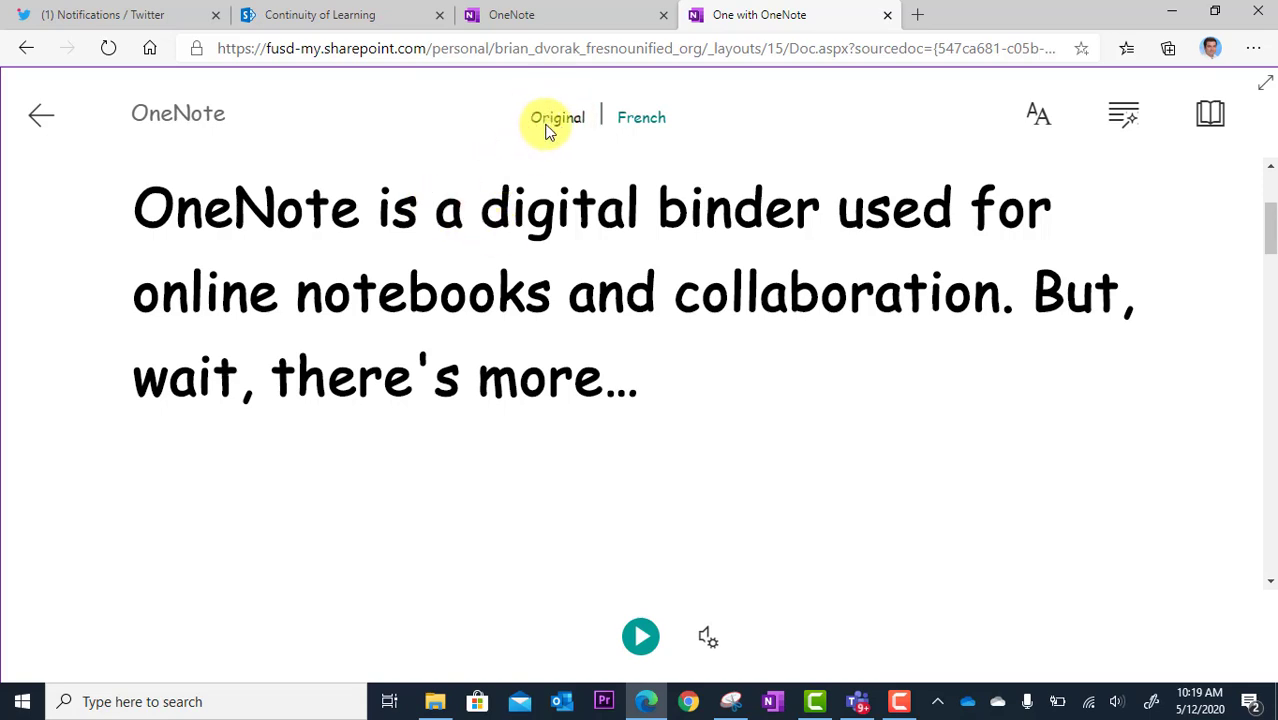
left_click(641, 119)
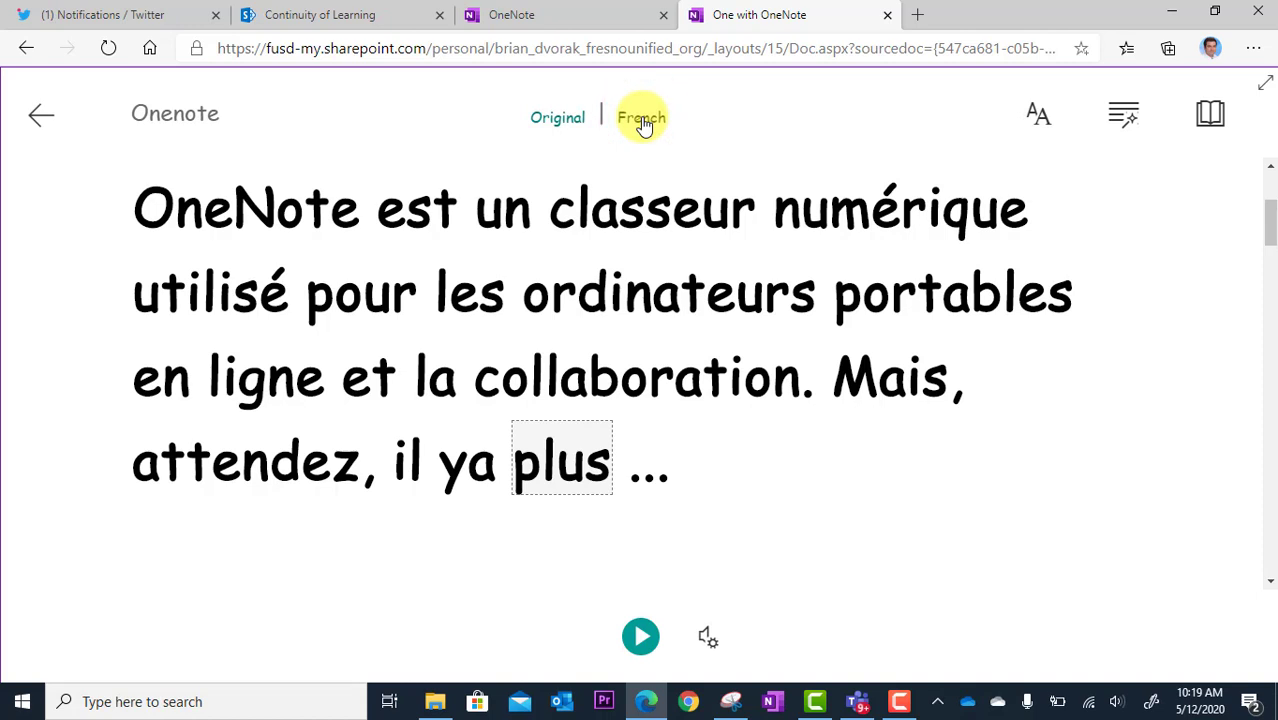
left_click(556, 120)
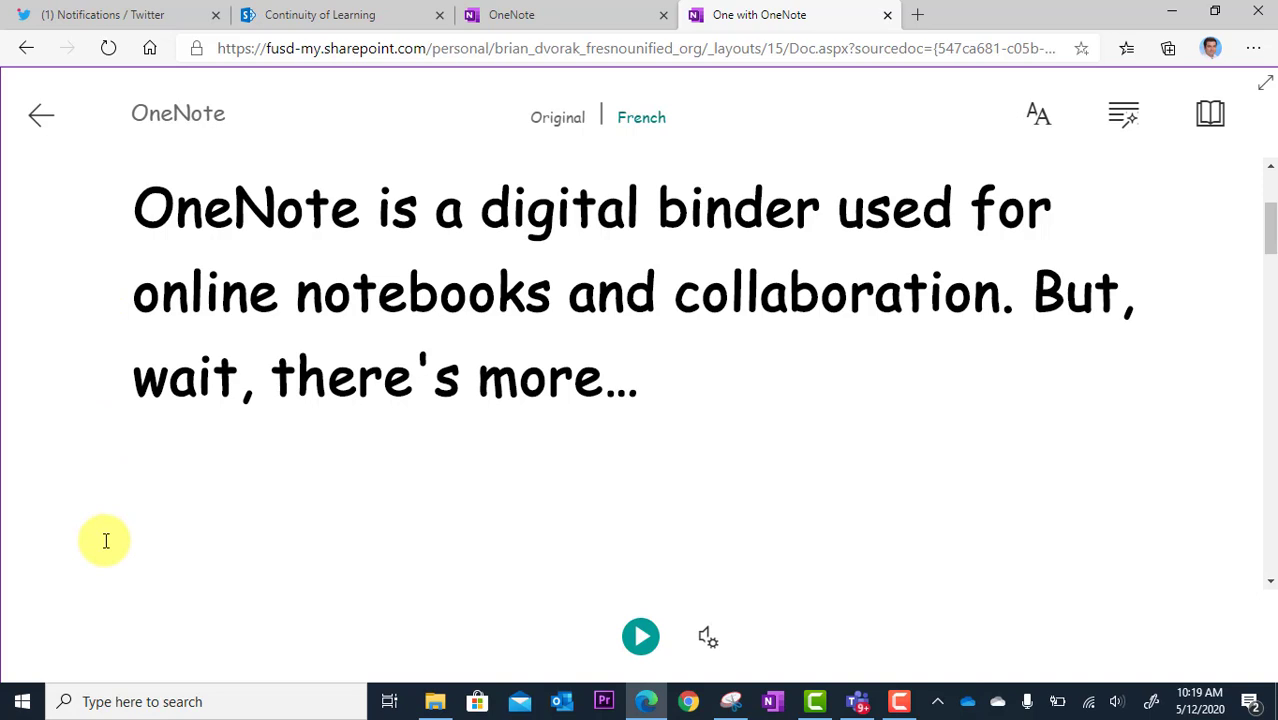
left_click(44, 128)
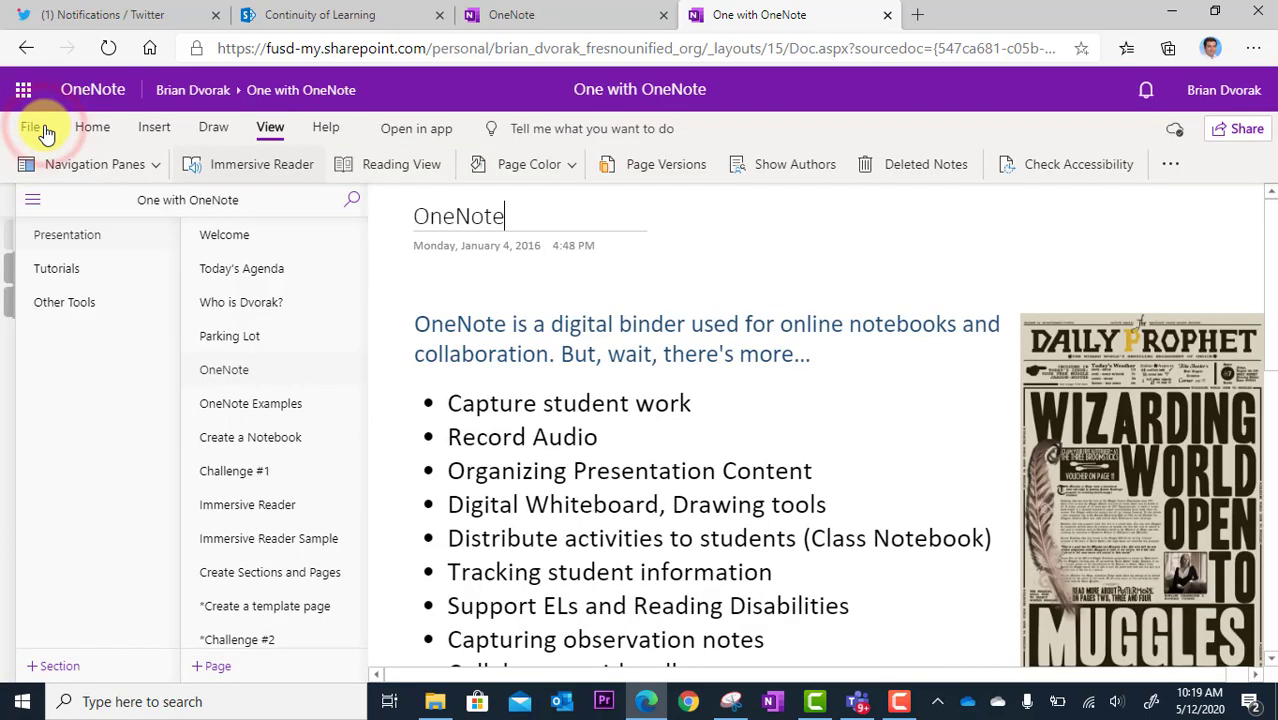